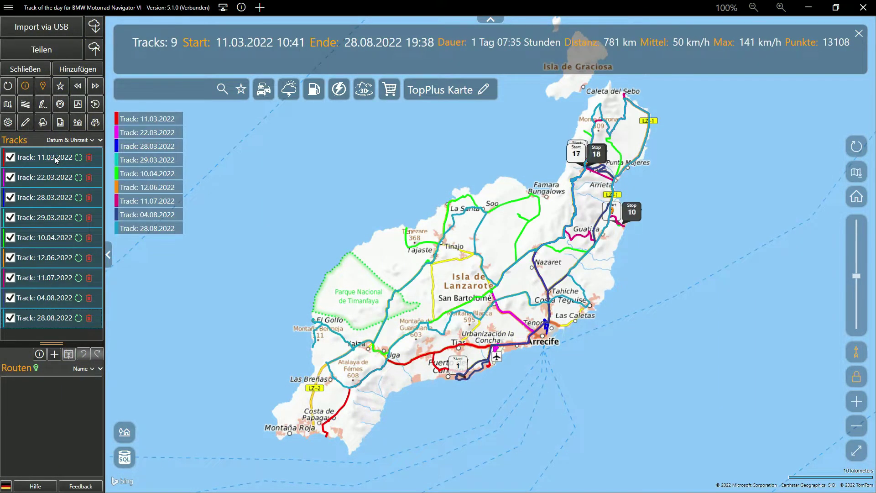
- Load Google Maps in the built-in browser from its list of stored websites
click(60, 124)
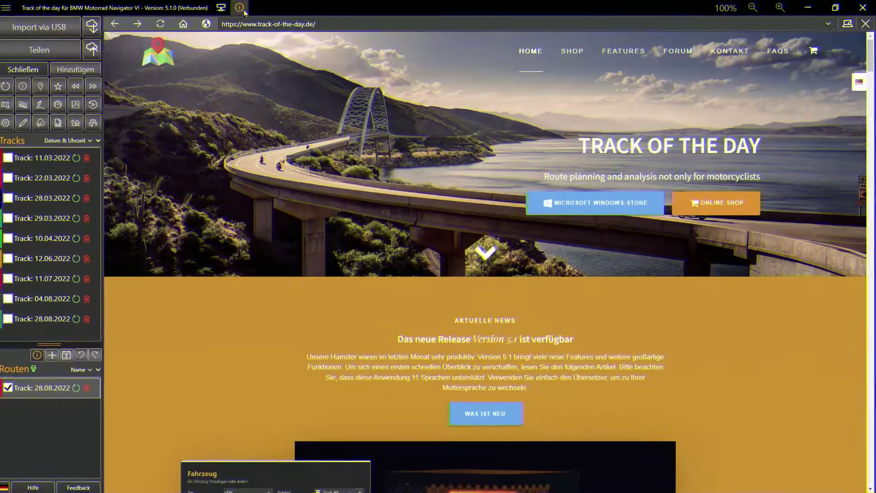
click(829, 24)
scroll(629, 109, down, 2)
click(583, 128)
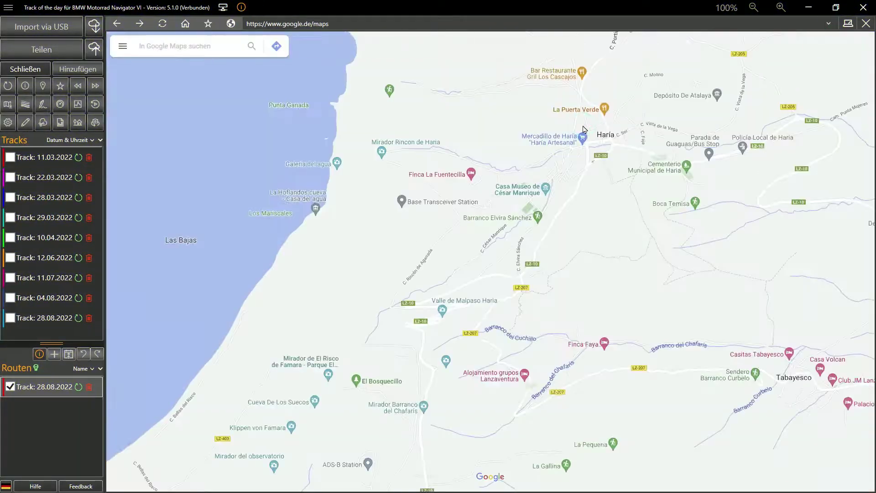
- Sign in to Google Maps with the listed account and its password
click(836, 46)
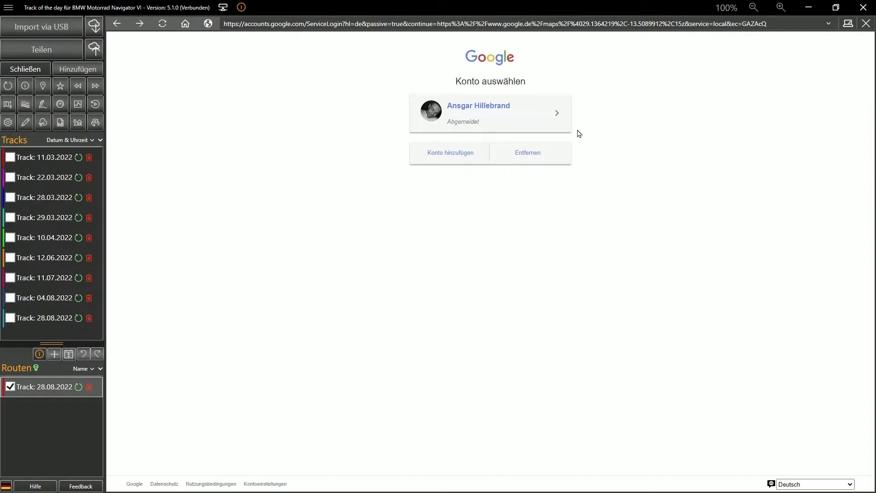
click(543, 121)
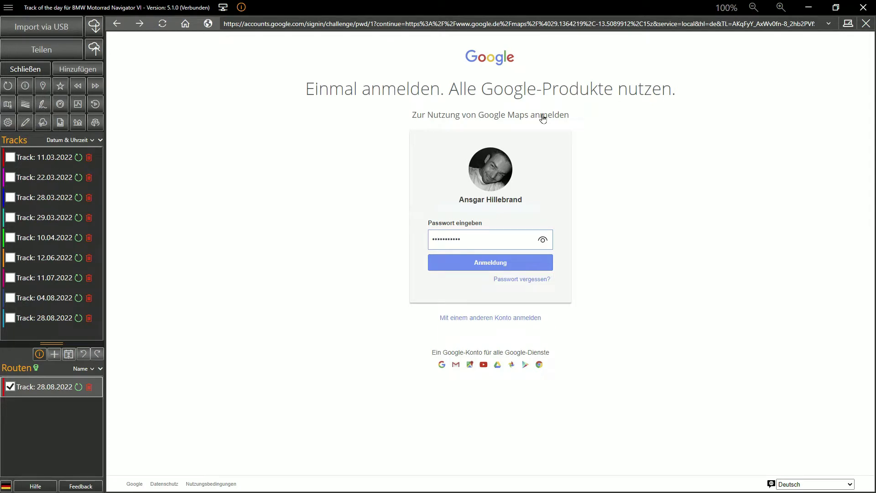
click(519, 265)
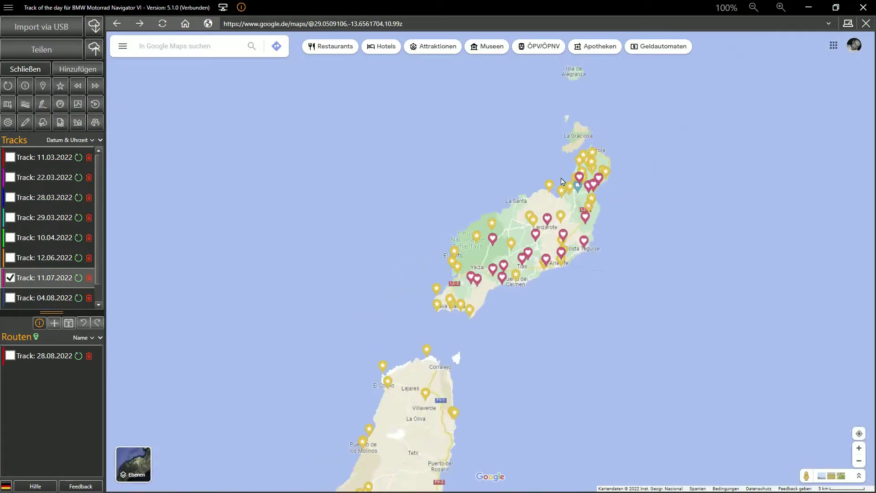
- Show the place details for Schweiz in Google Maps
scroll(559, 173, down, 5)
scroll(693, 97, up, 2)
drag(693, 97, 508, 267)
click(508, 254)
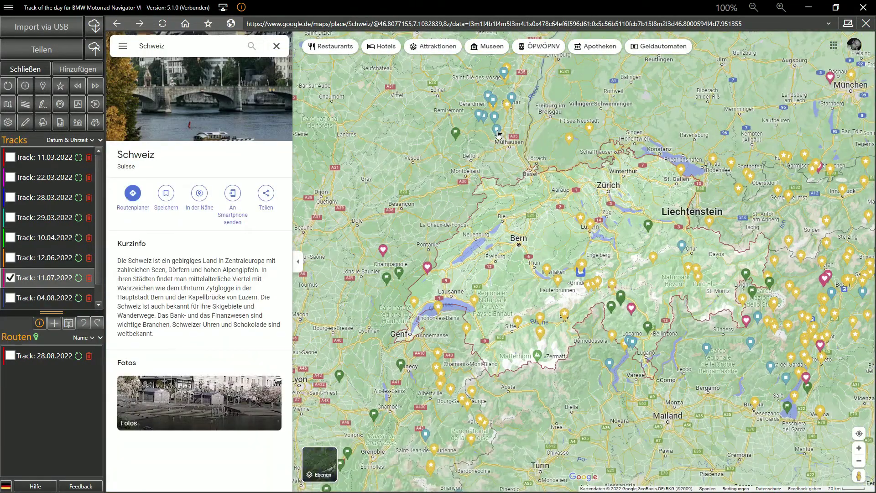
- View the details of saved places around Switzerland, including Wattwiller, Jump Ognon and Turtmannhütte
click(498, 134)
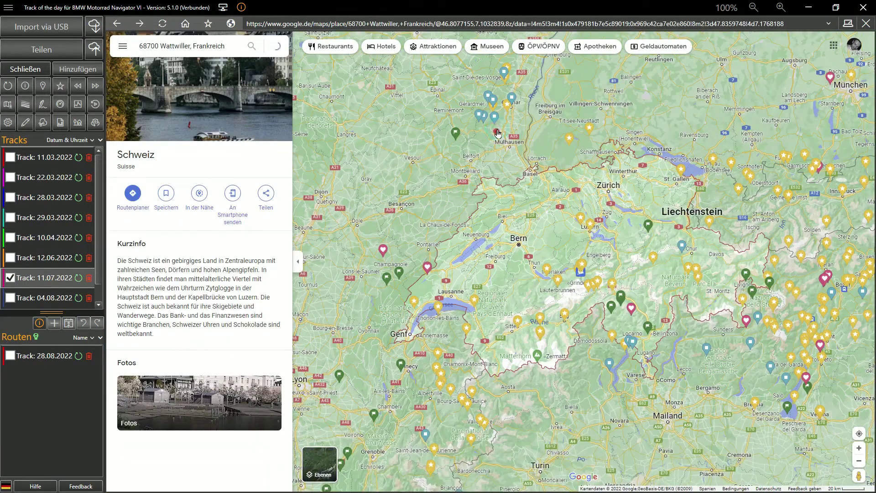
click(456, 135)
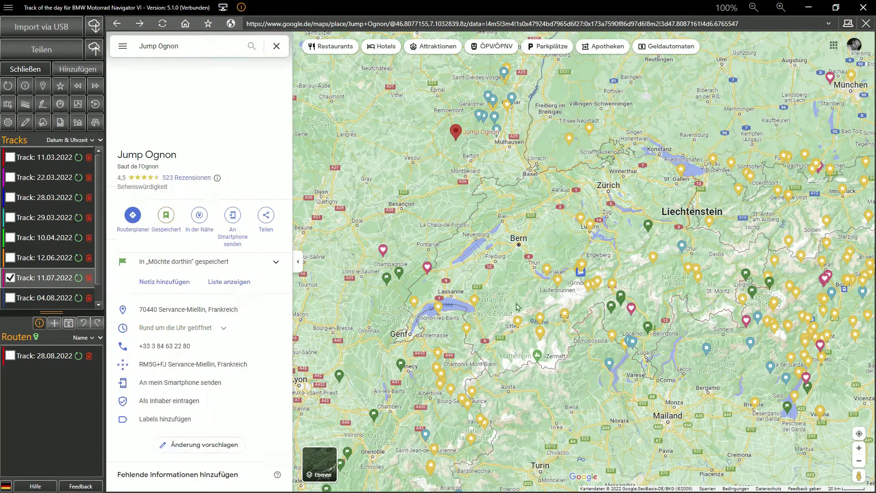
click(533, 328)
click(539, 332)
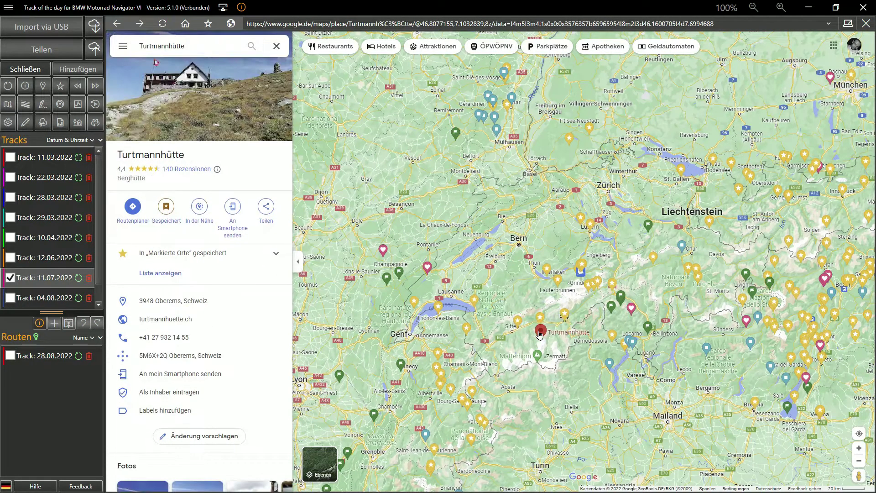
click(708, 350)
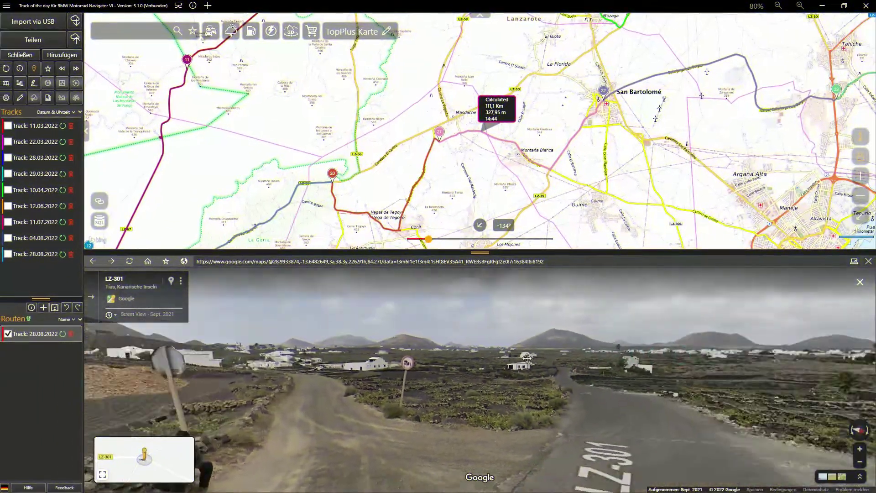
- Turn the Street View to 105° and follow the route through Montaña Blanca and along the LZ-35 past San Bartolomé
drag(820, 343, 415, 348)
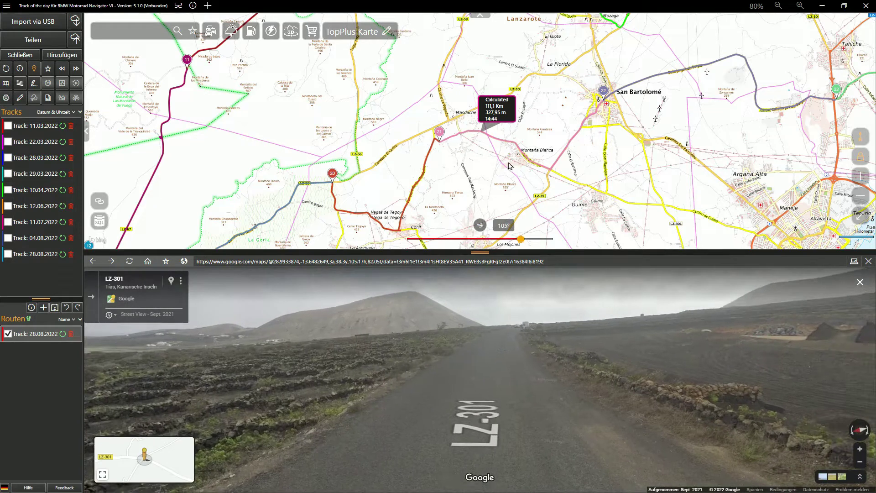
click(511, 147)
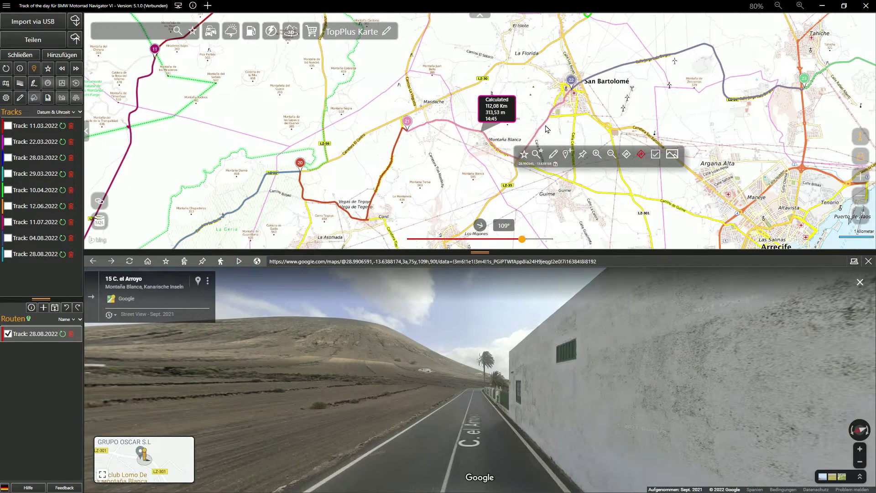
click(544, 131)
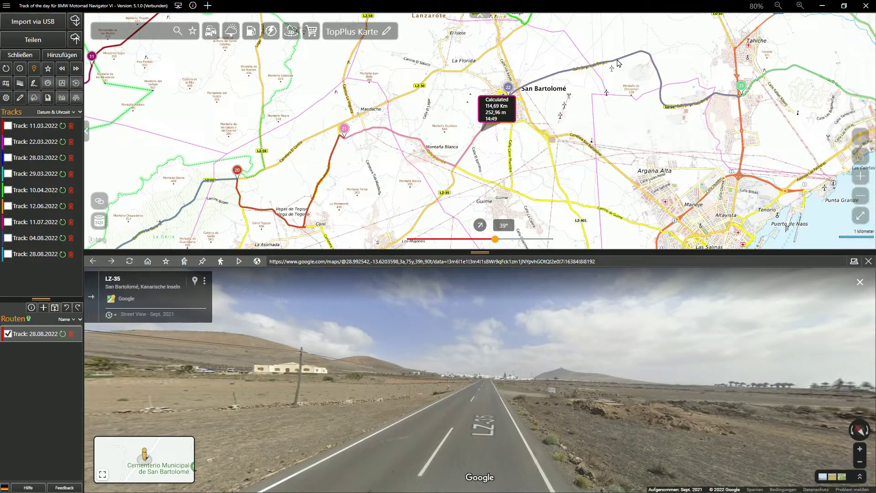
click(619, 64)
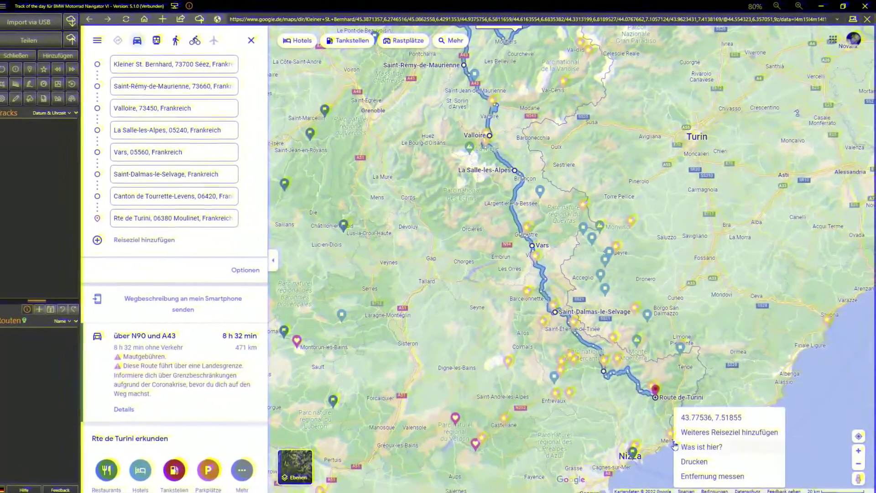
- Add Menton as a further destination to the Google Maps directions and import them as a new route
click(698, 432)
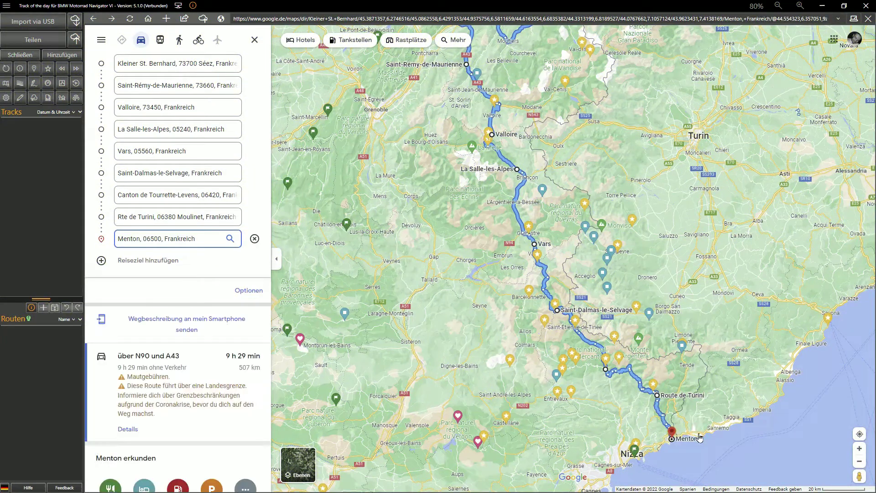
drag(359, 116, 391, 154)
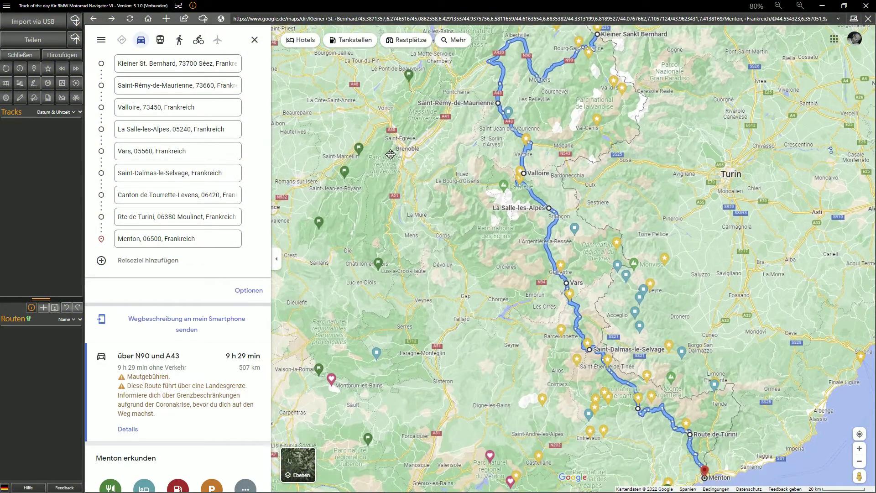
click(166, 20)
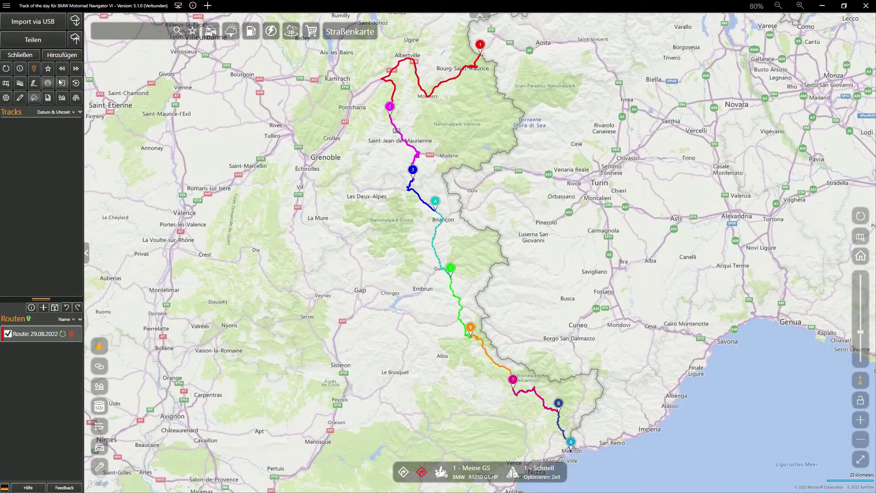
- View the route analysis of the 29.08.2022 route and return to the map
click(48, 98)
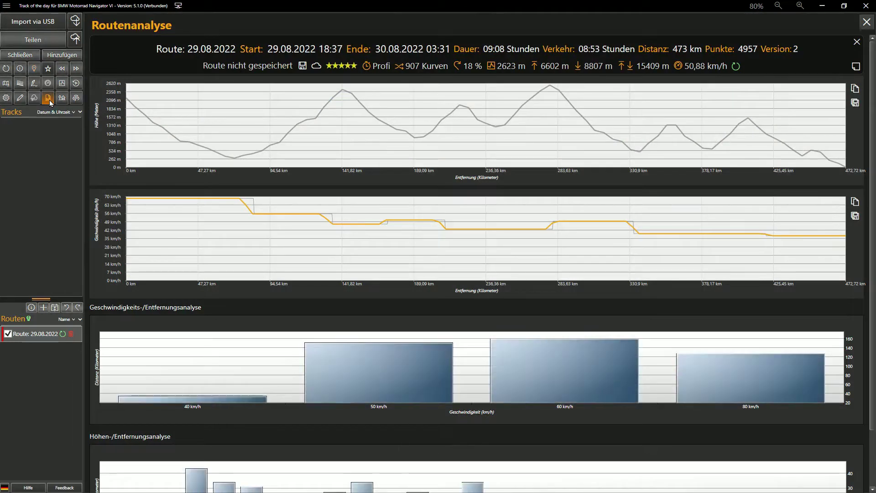
click(49, 100)
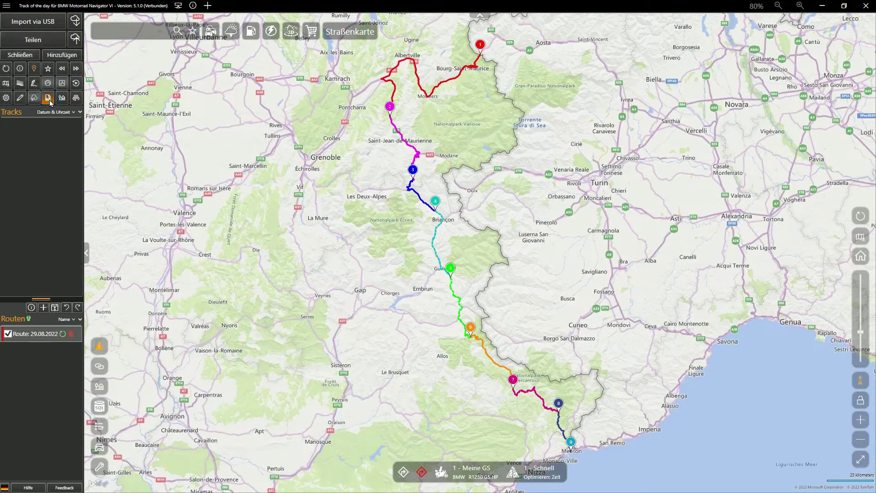
- Open the POI database in its own window, place it wider beside the main window, and expand the map to fill the main window
click(98, 408)
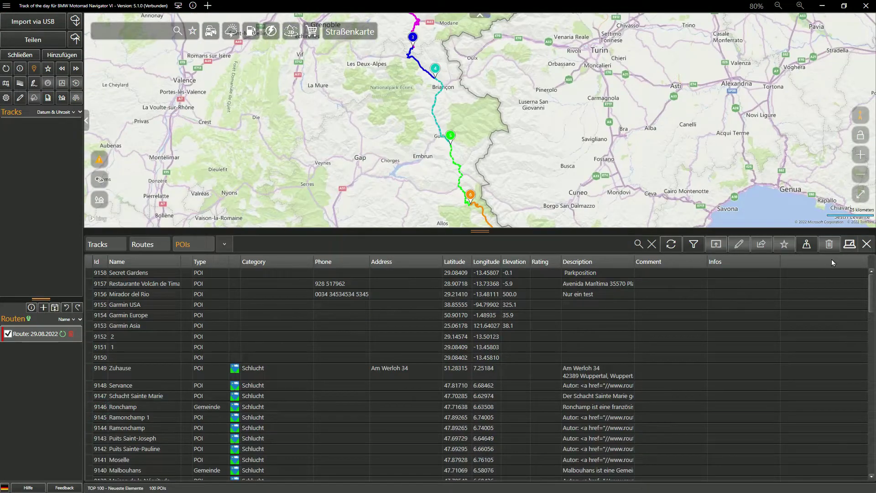
click(849, 246)
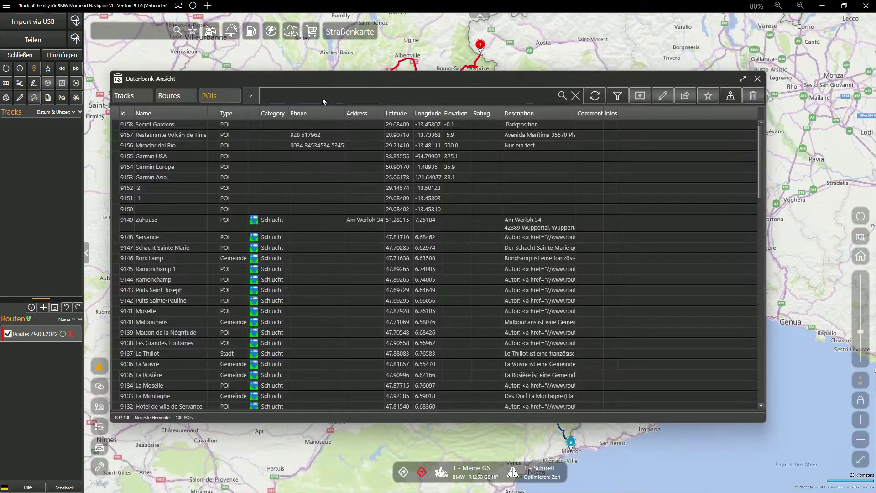
drag(310, 79, 874, 81)
click(296, 178)
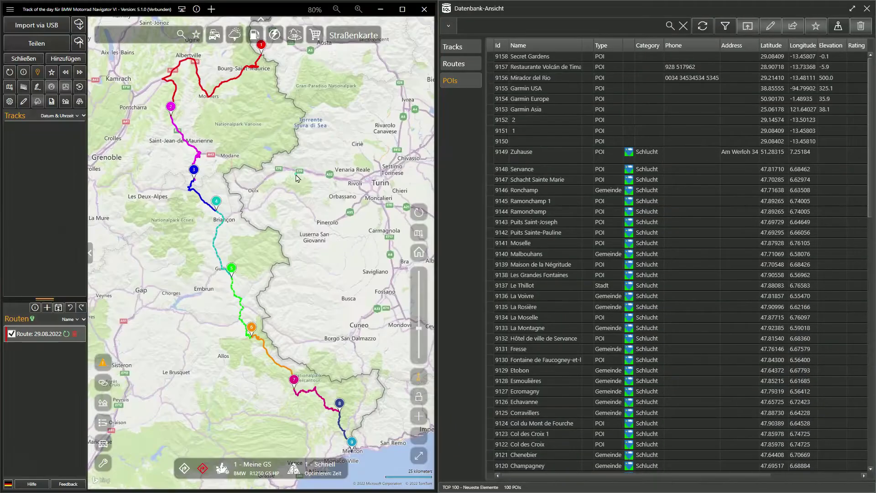
drag(438, 204, 356, 212)
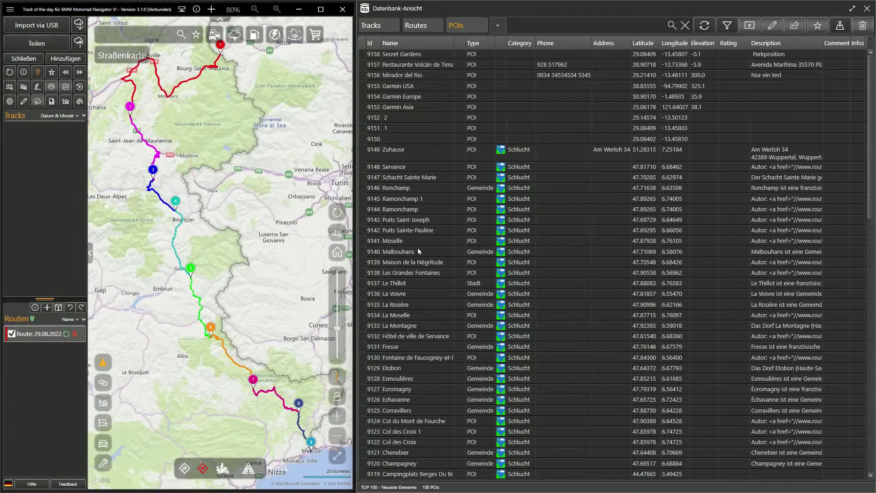
click(337, 459)
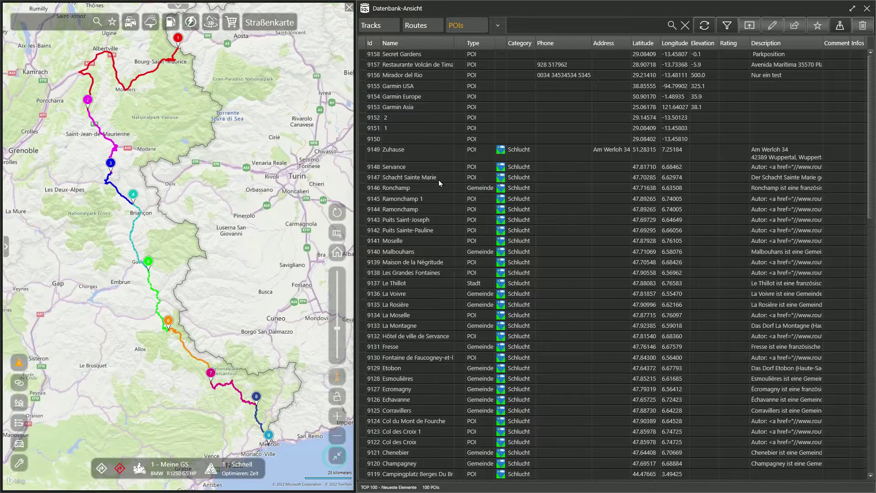
- Add the passes with IDs 9062, 9067, 9071, 9074 and 9078 to the POI selection in the database
scroll(440, 183, down, 20)
ctrl+click(587, 425)
ctrl+click(587, 338)
ctrl+click(586, 267)
ctrl+click(584, 209)
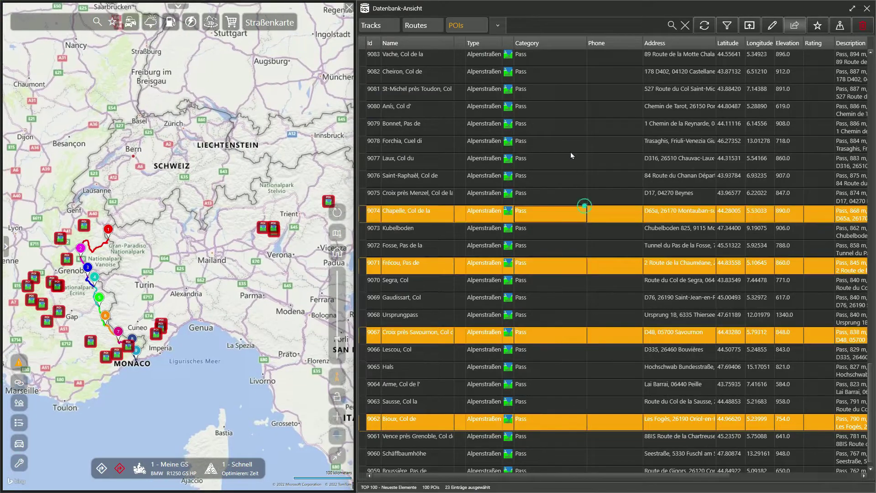
ctrl+click(571, 153)
- Add the passes Chalais, Tamie and Escale to the selection and load all selected POIs onto the map
scroll(576, 187, up, 7)
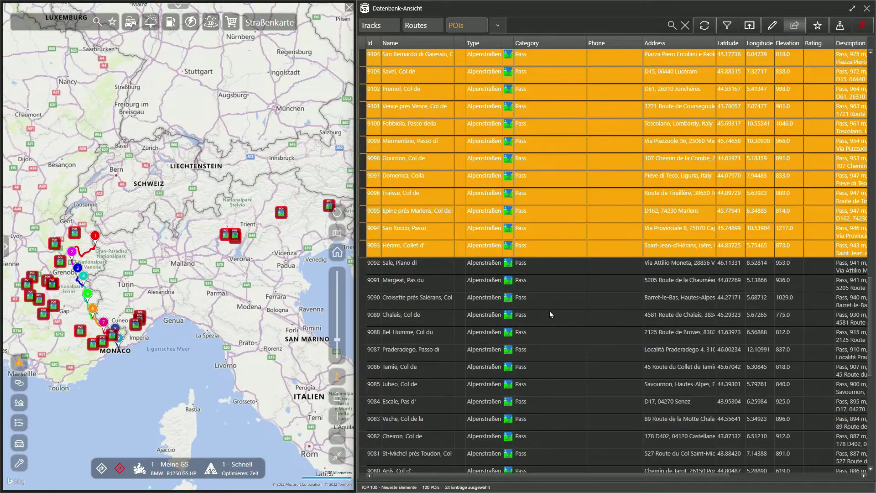
ctrl+click(547, 319)
ctrl+click(543, 368)
ctrl+click(549, 405)
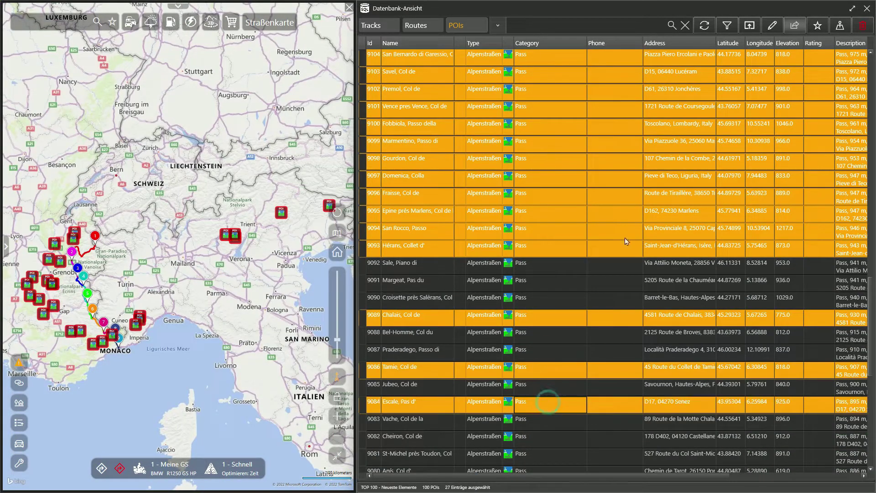
click(749, 26)
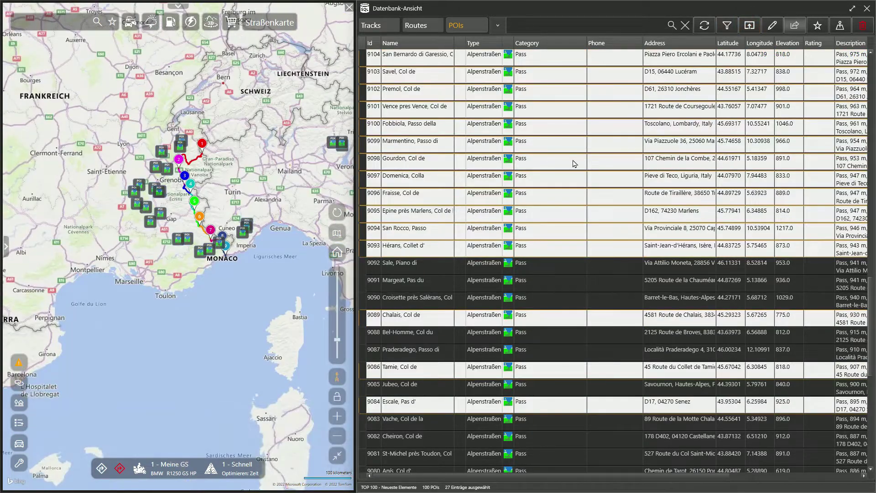
- Leave the expanded map view and close the database window
click(337, 455)
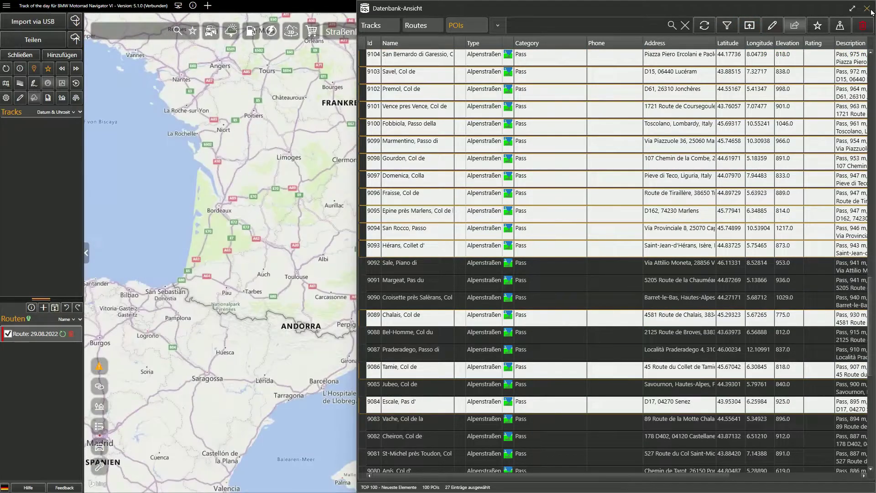
click(867, 8)
- View the details of the St-Sébastien and Hérans pass POIs near Mens on the map
scroll(468, 216, up, 6)
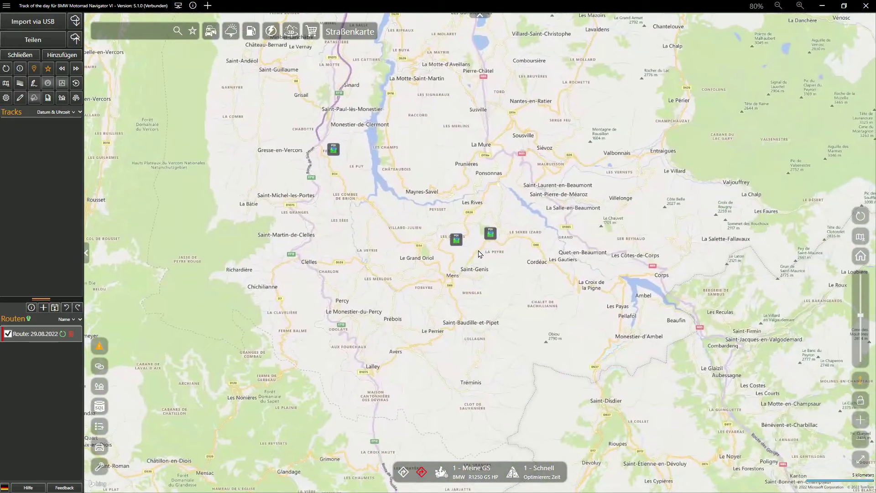
click(490, 234)
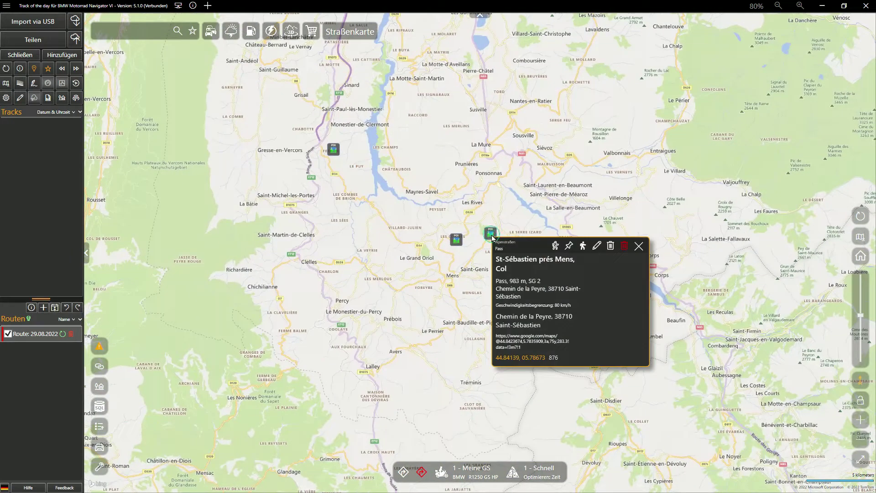
click(458, 242)
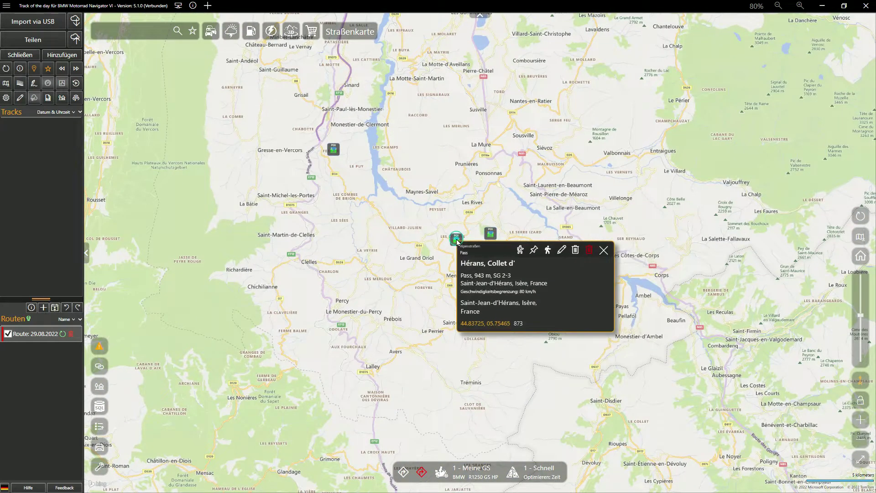
- Open Street View at the Hérans pass coordinates, look around and move forward along the road
click(486, 325)
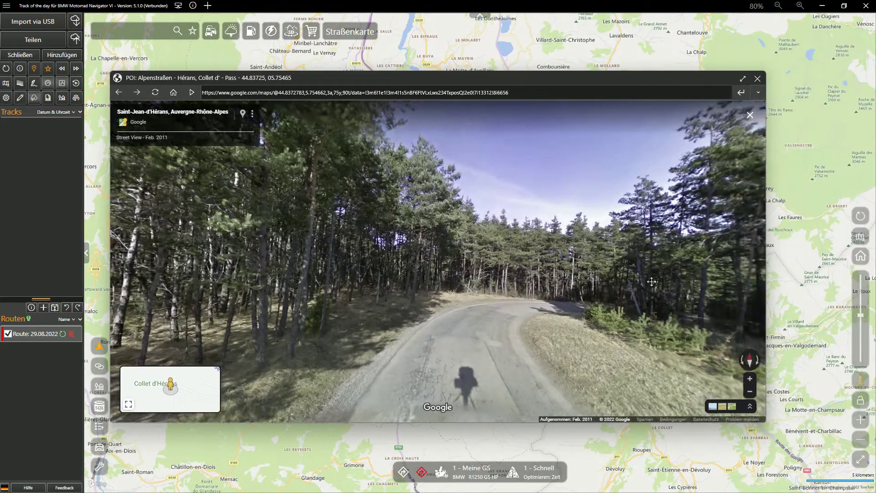
drag(652, 282, 337, 226)
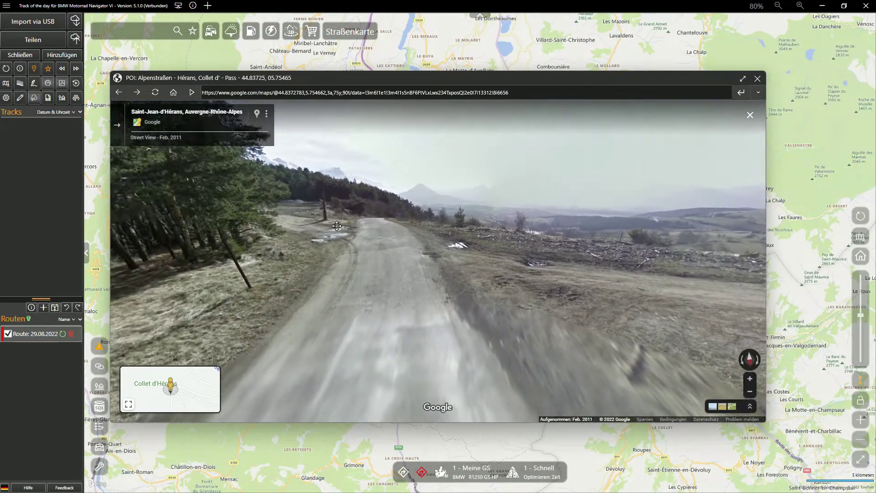
scroll(361, 276, up, 5)
drag(389, 243, 409, 399)
scroll(453, 310, down, 5)
click(452, 310)
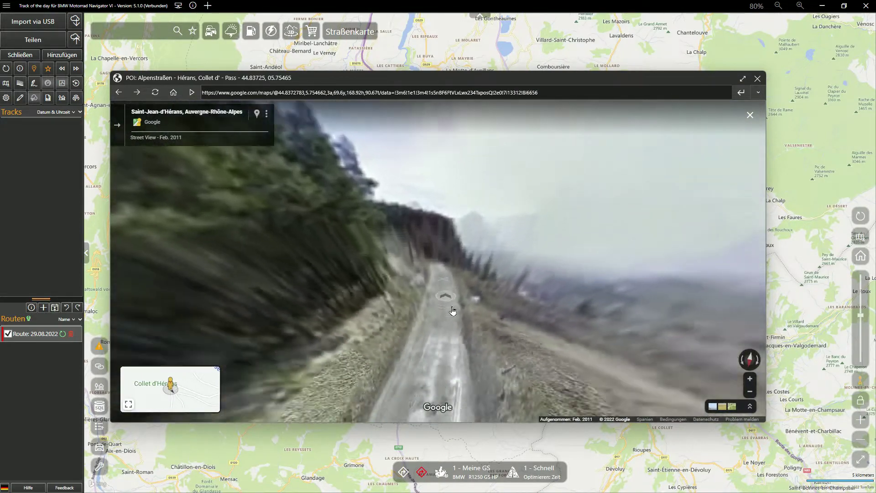
- Leave Street View and look over the tilted satellite view around the Hérans pass
scroll(452, 310, down, 3)
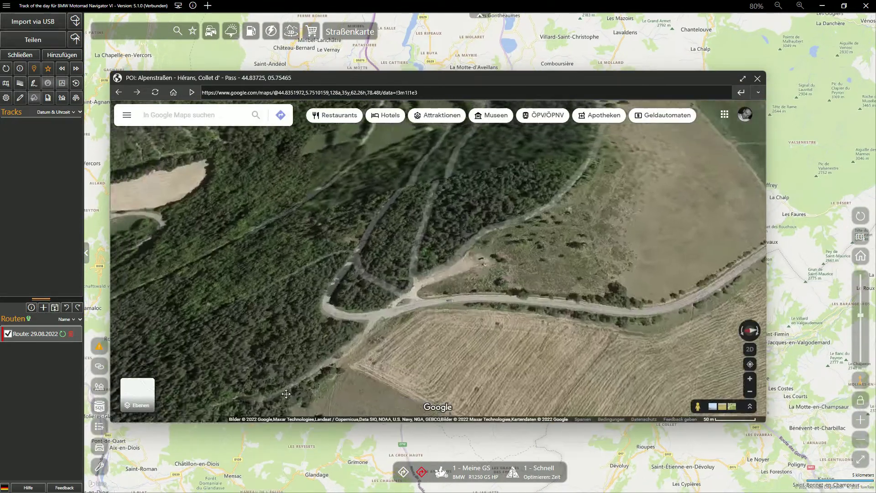
drag(496, 324, 185, 333)
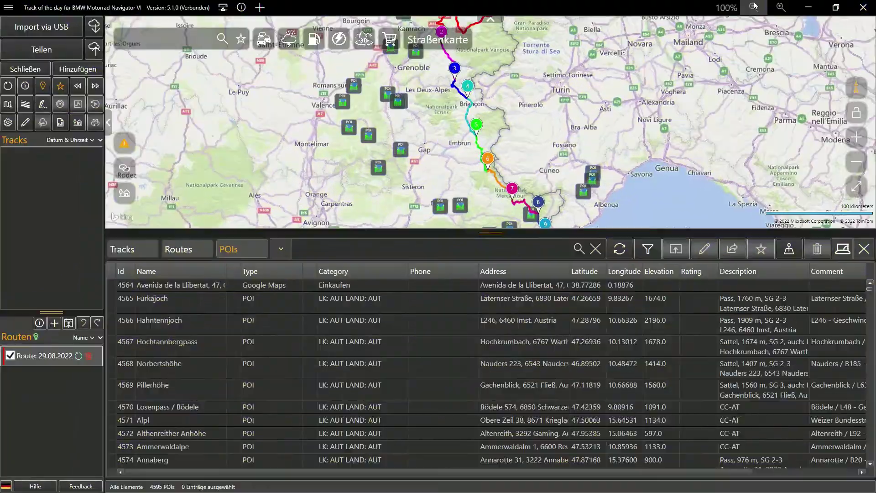
- Filter the POI database with the query address=" anton"
click(316, 244)
text(ad)
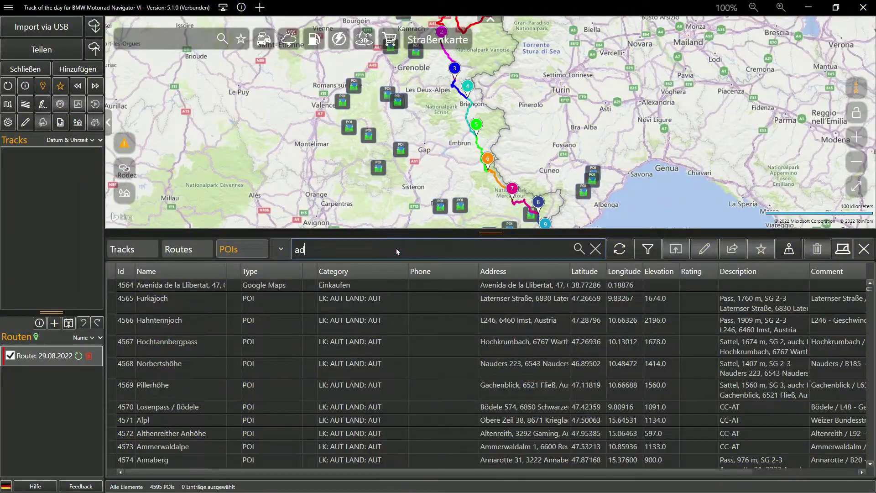
text(dress=" anton")
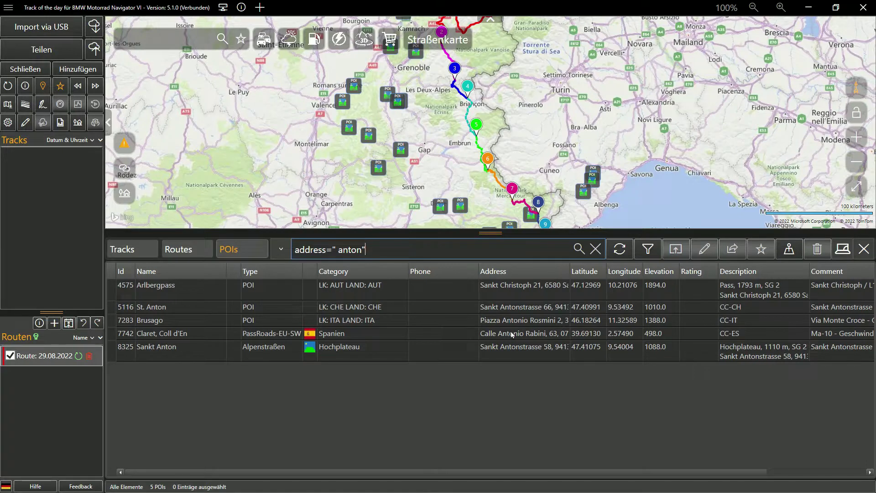
- Show several of the address search hits on the map and inspect the address in the St. Anton POI's details
click(528, 352)
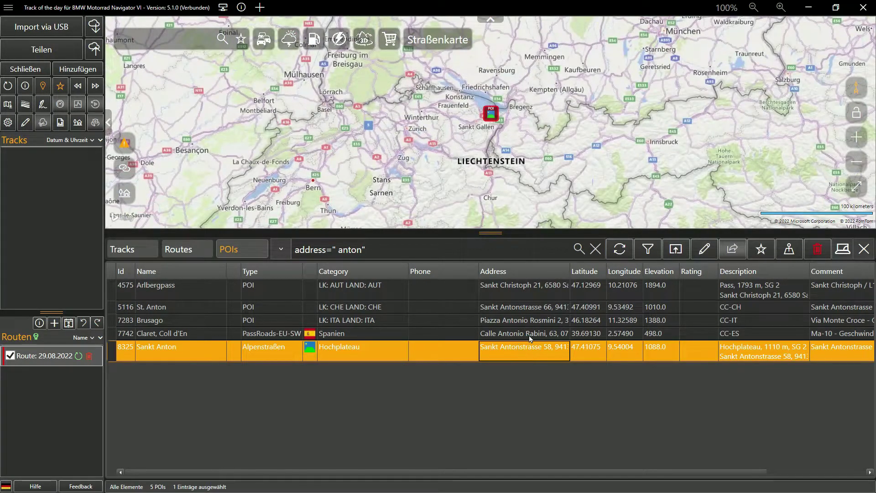
click(530, 336)
click(531, 319)
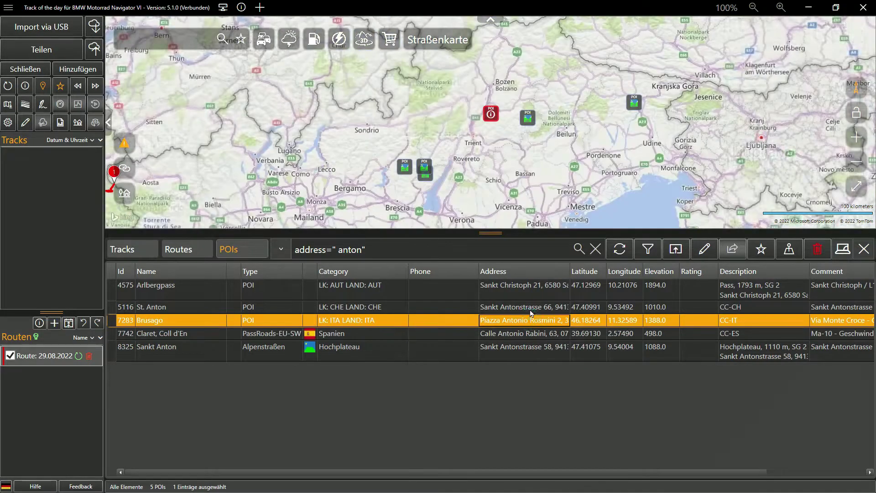
click(531, 308)
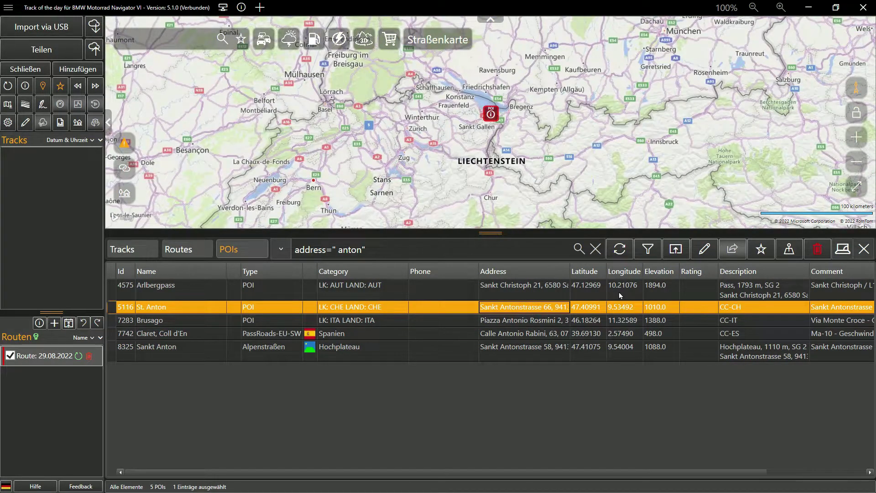
click(704, 249)
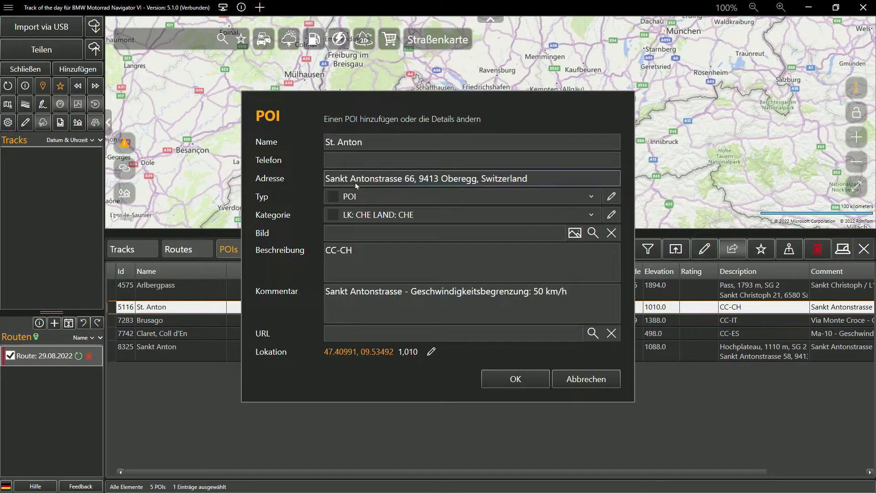
drag(349, 180, 385, 184)
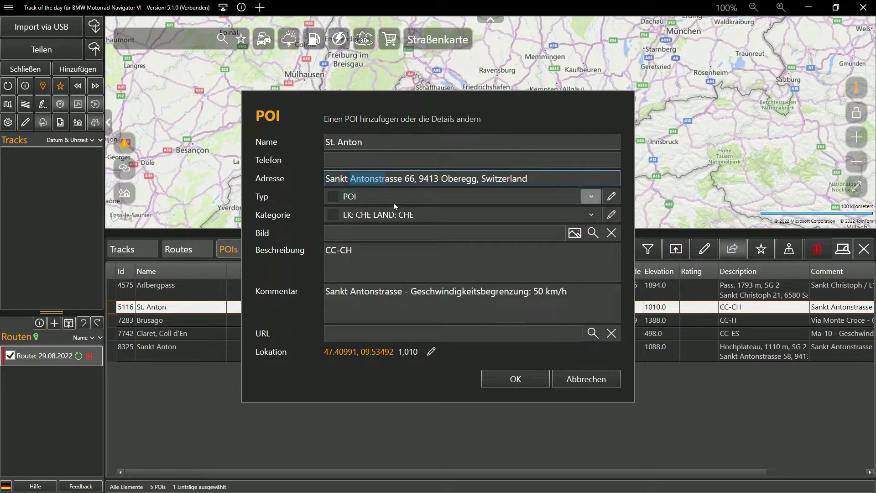
click(587, 380)
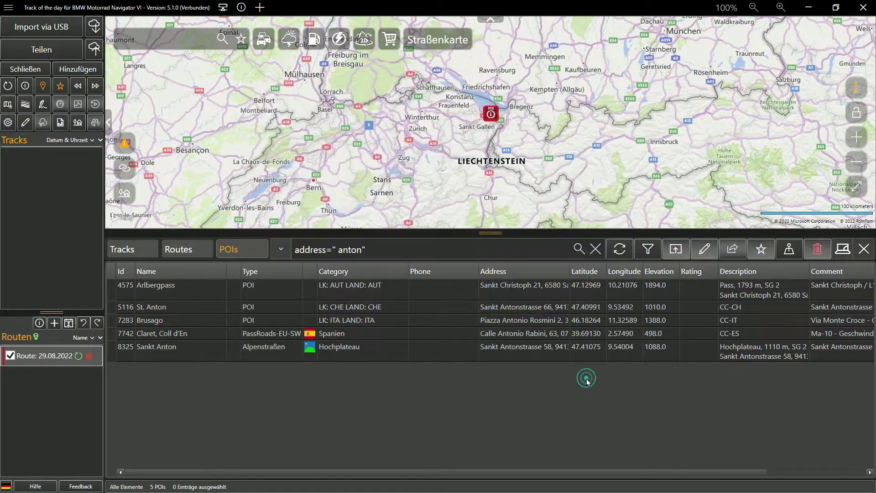
- Inspect the details of the Arlbergpass POI and close them without changes
click(529, 289)
click(703, 251)
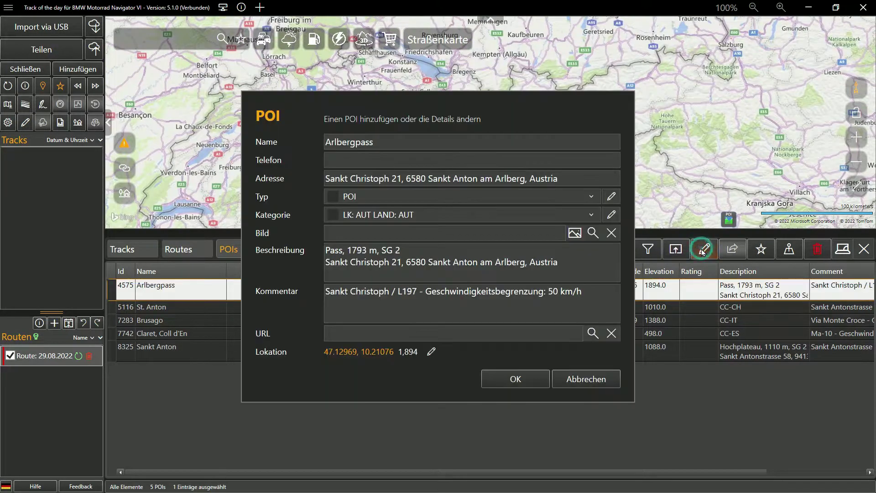
click(613, 377)
click(599, 378)
- Extend the POI query to address=" anton" | address=" brüni" and inspect the address in the Brünigpass details
click(395, 252)
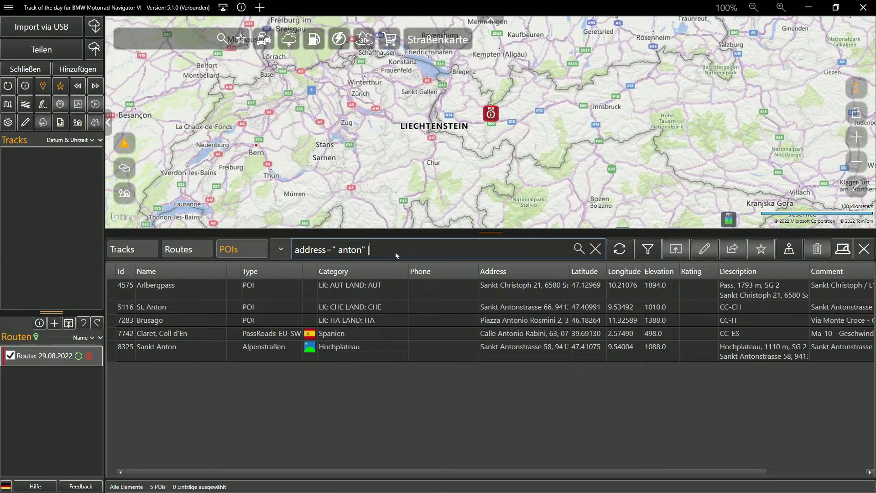
text(| address=" brüni")
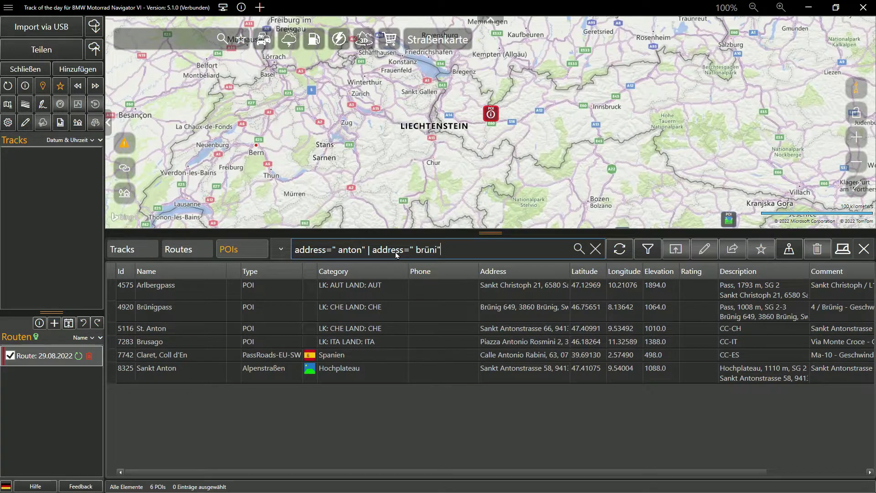
click(514, 311)
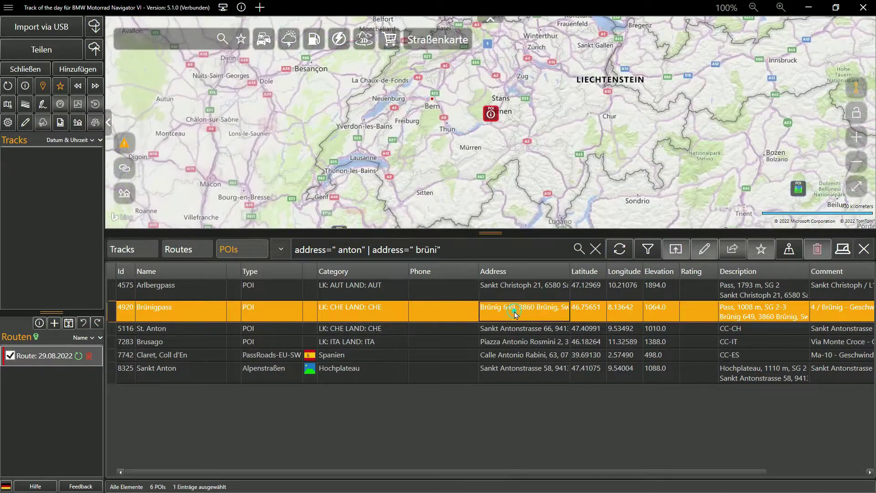
click(705, 249)
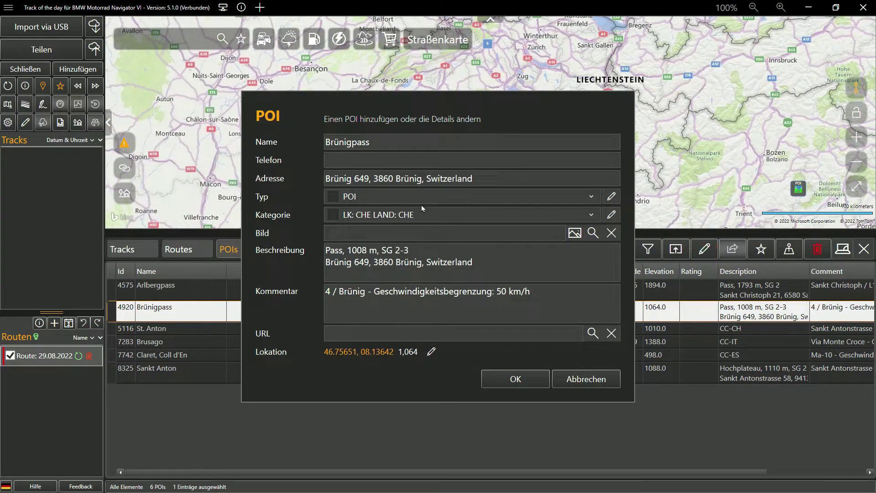
drag(395, 179, 421, 182)
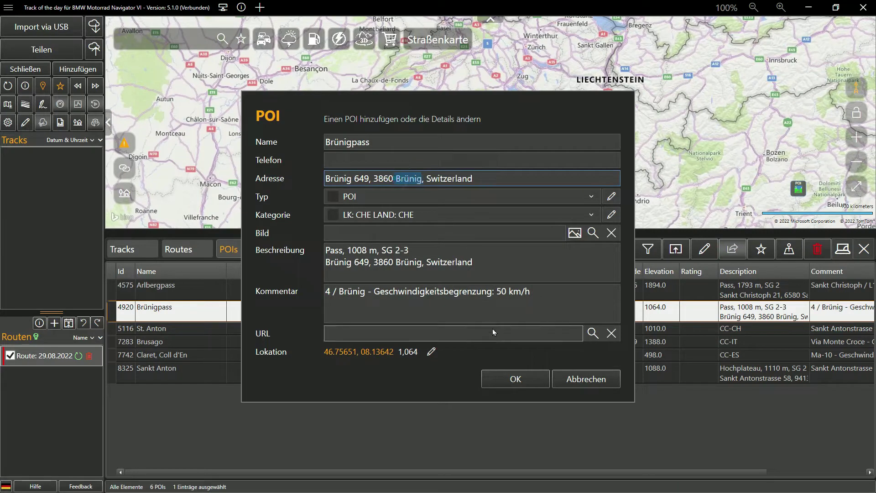
click(515, 378)
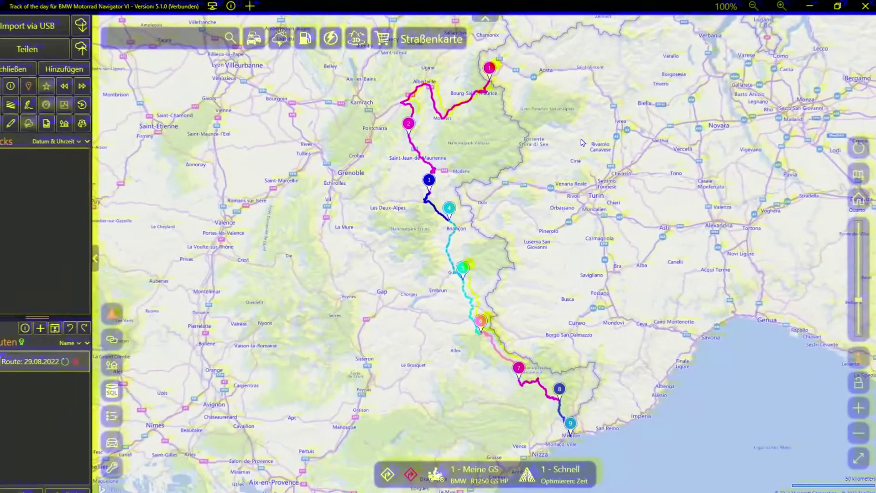
- Find POIs of all types and categories within 1000 meters along the route, removing existing POIs from the map
right_click(601, 128)
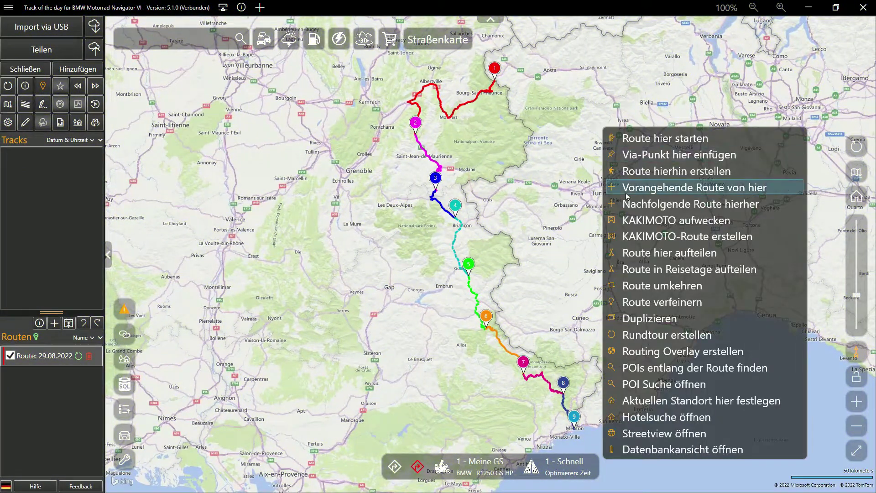
click(682, 369)
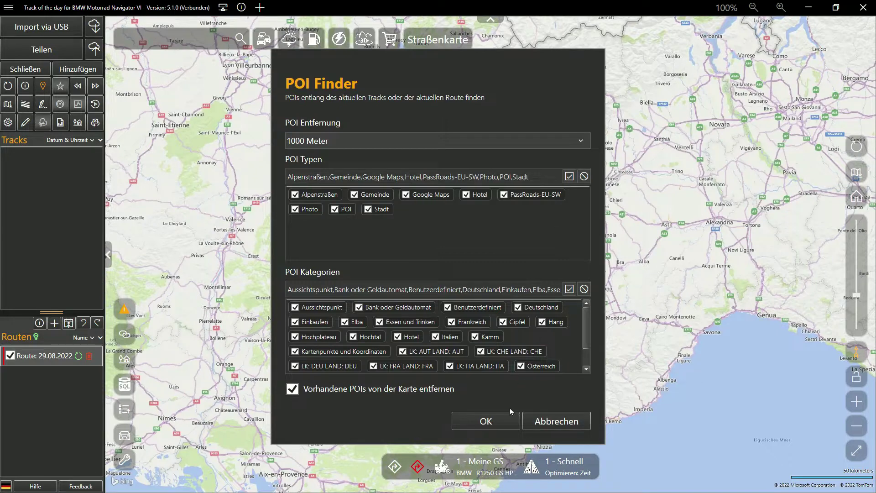
click(503, 421)
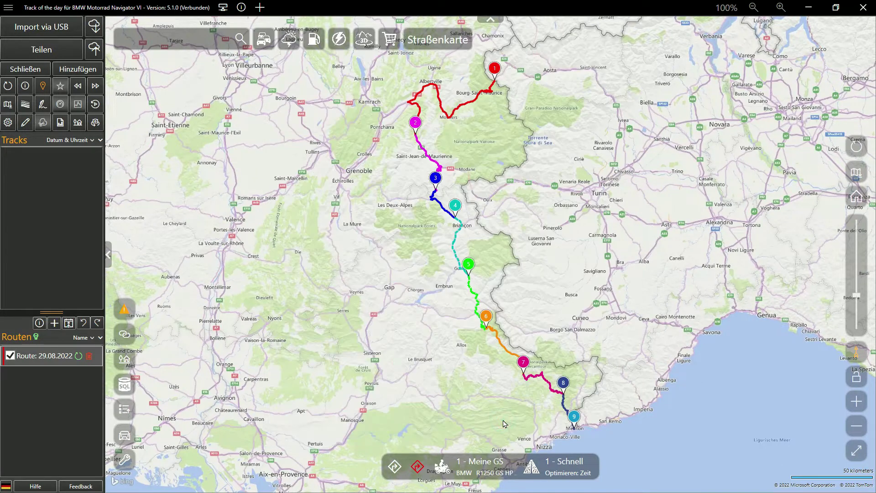
- Export the route to an Excel workbook and fit all column widths of its Route sheet to their contents
click(68, 47)
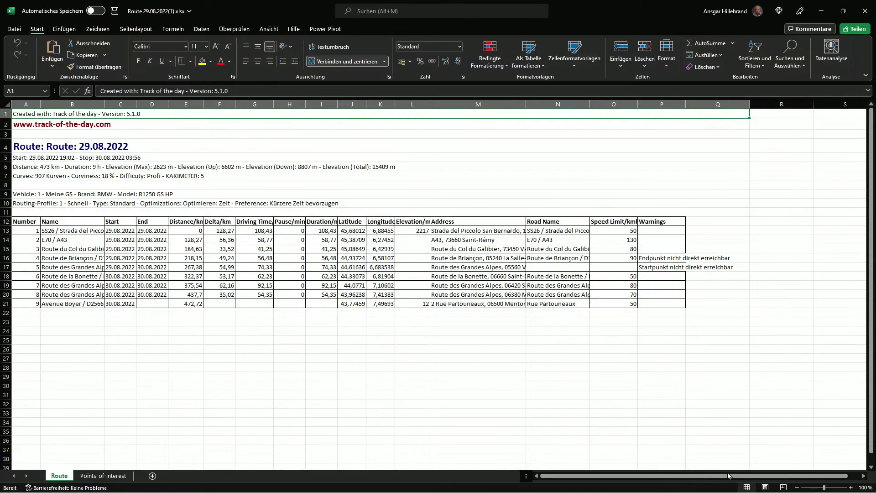
click(5, 105)
double_click(40, 106)
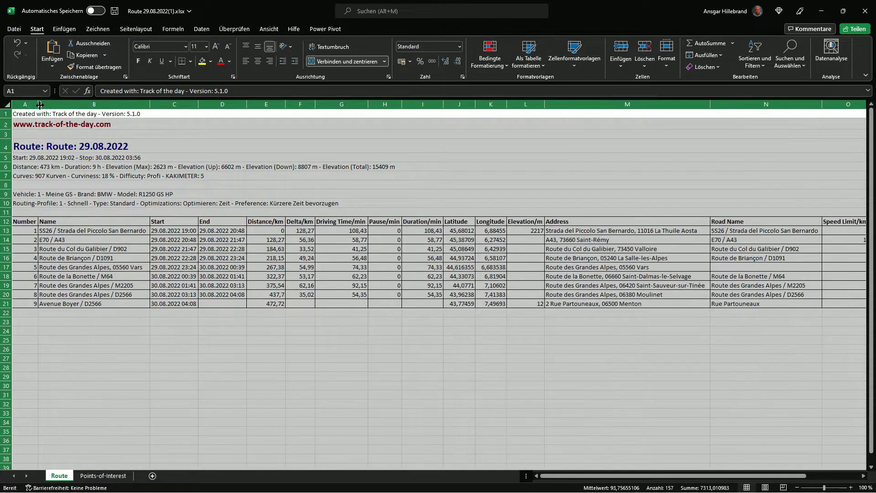
- Fit all column widths of the Points-of-Interest sheet to their contents and look through its POI columns
click(102, 479)
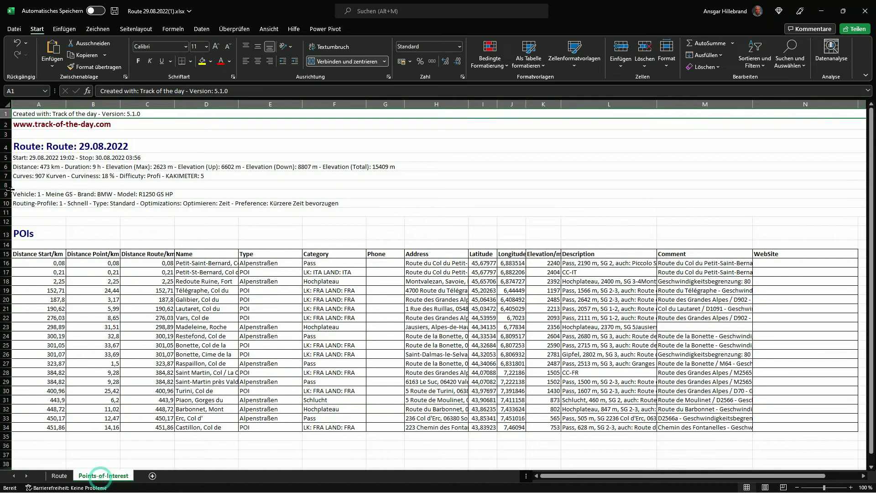
click(7, 105)
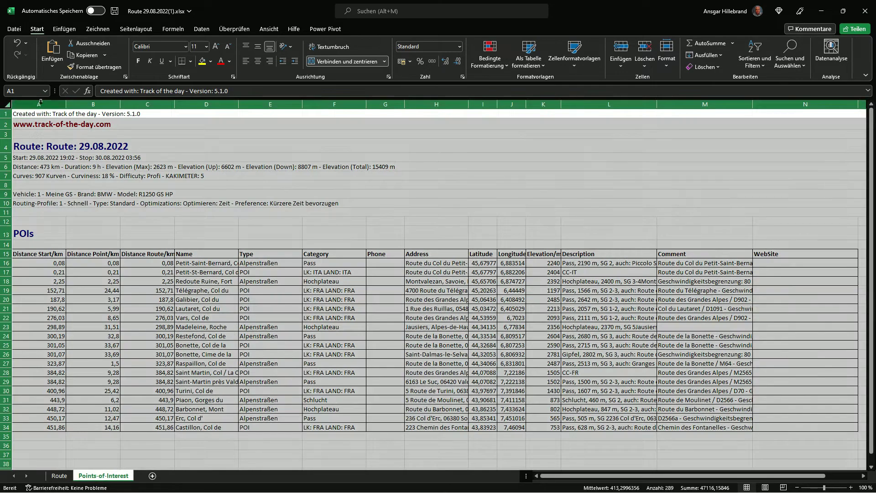
double_click(65, 104)
click(229, 227)
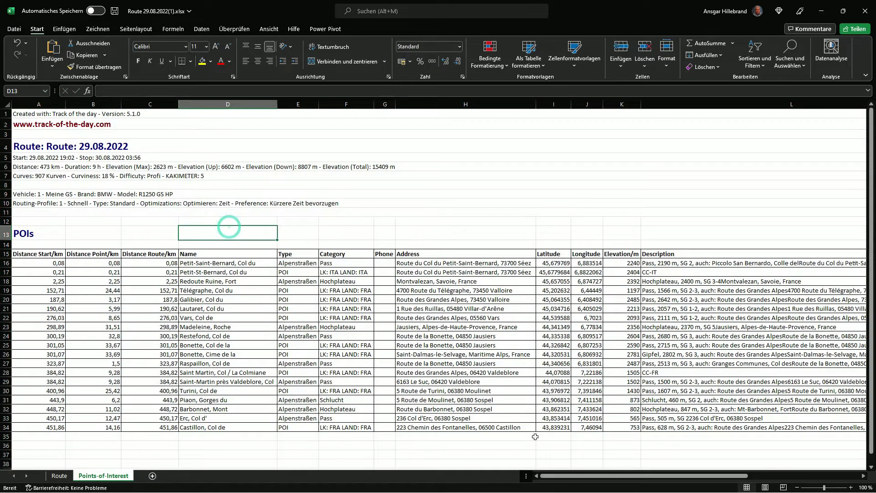
drag(630, 475, 572, 486)
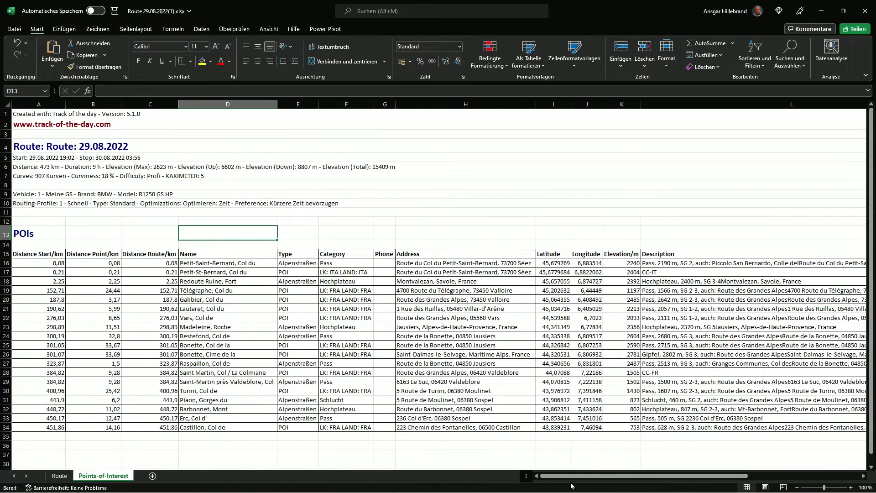
- Return to the Route sheet and look through its waypoint columns
click(58, 476)
click(175, 406)
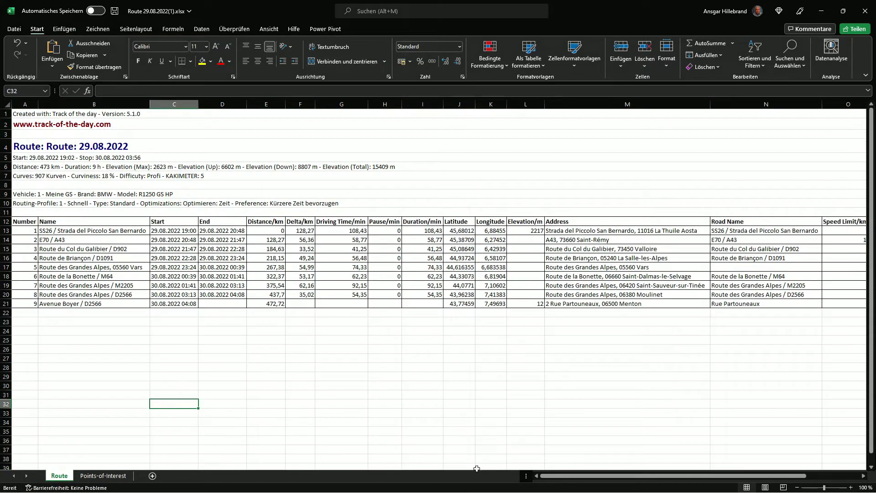
drag(570, 479, 637, 479)
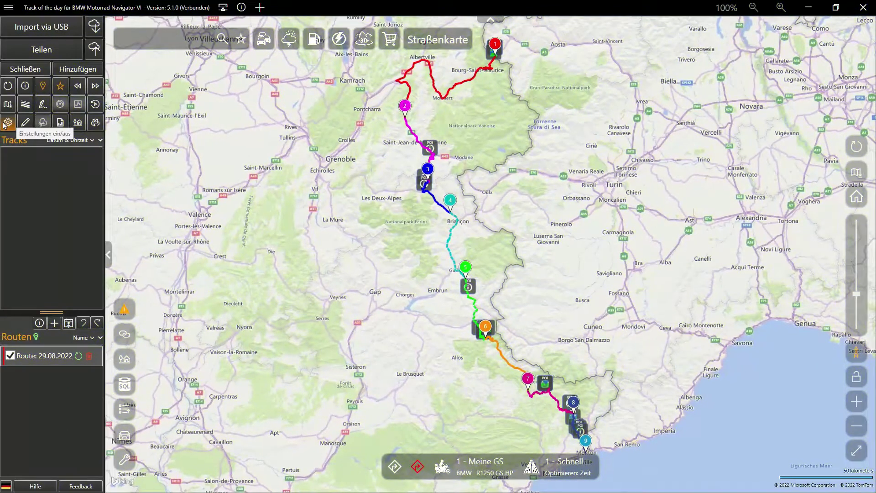
- In Track of the day's Import - Export settings, set the waypoint handling to "Wegpunkte als POIs importieren"
click(7, 122)
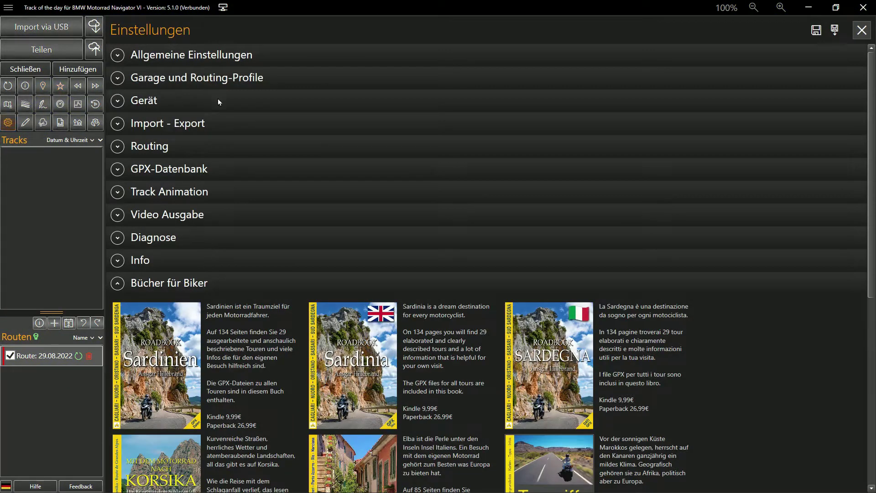
click(248, 123)
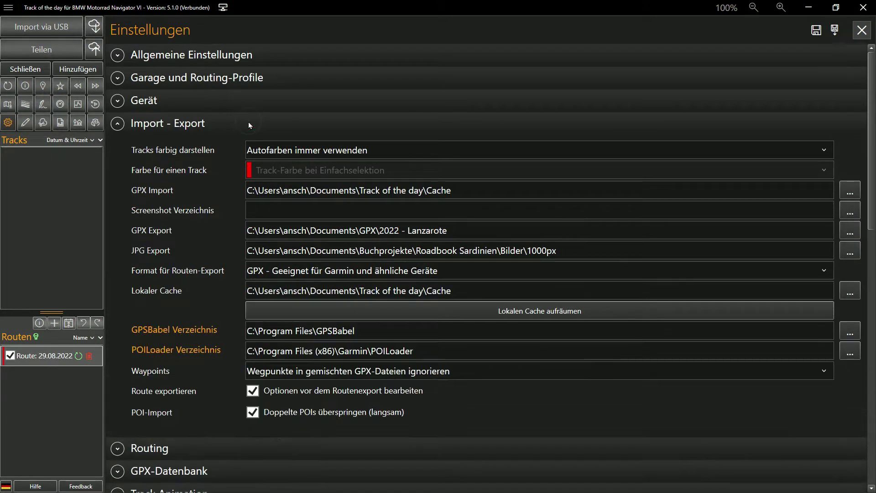
click(347, 374)
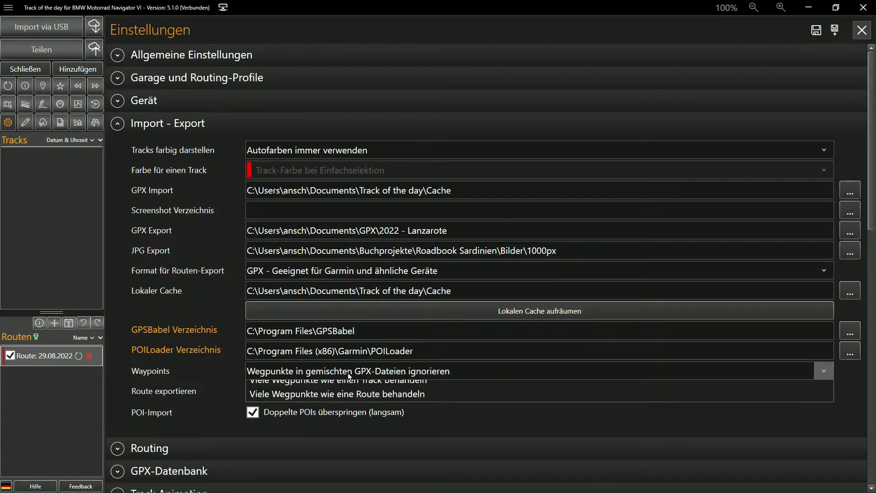
click(356, 403)
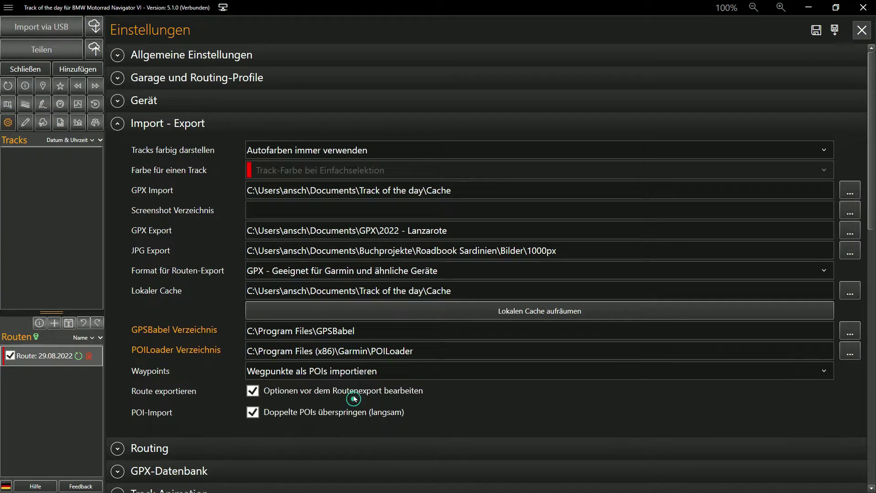
- Try "Viele Wegpunkte wie einen Track behandeln" for waypoints, then set the option to "Viele Wegpunkte wie eine Route behandeln"
click(357, 371)
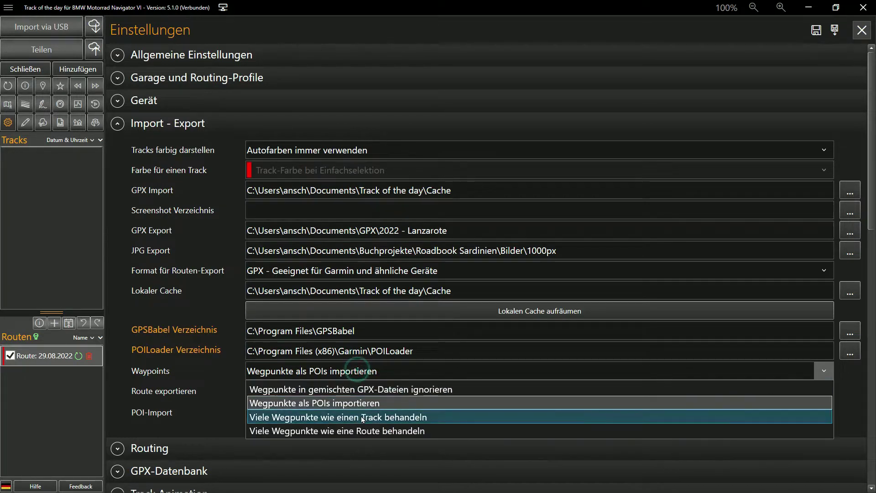
click(361, 417)
click(366, 374)
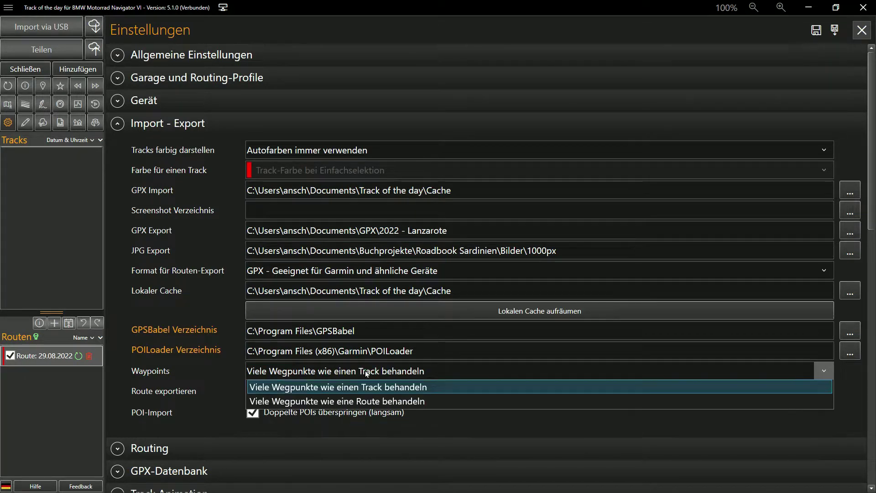
click(365, 432)
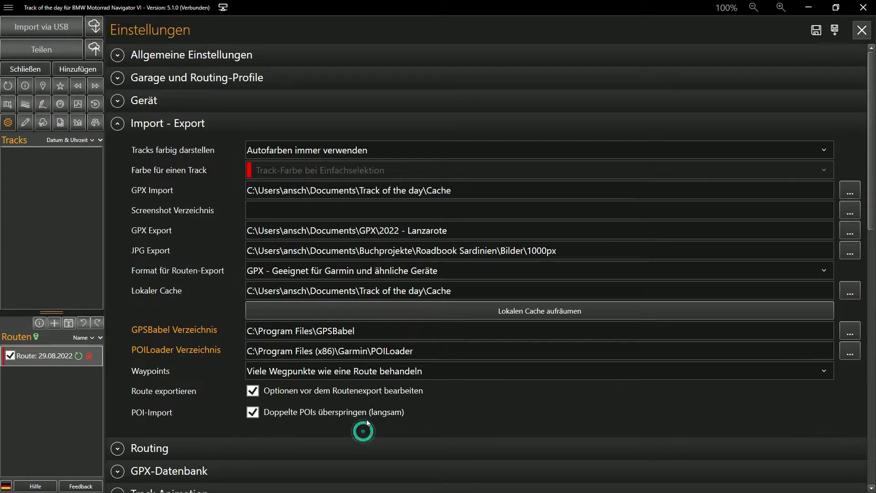
- Set the waypoint handling to "Wegpunkte in gemischten GPX-Dateien ignorieren"
click(372, 371)
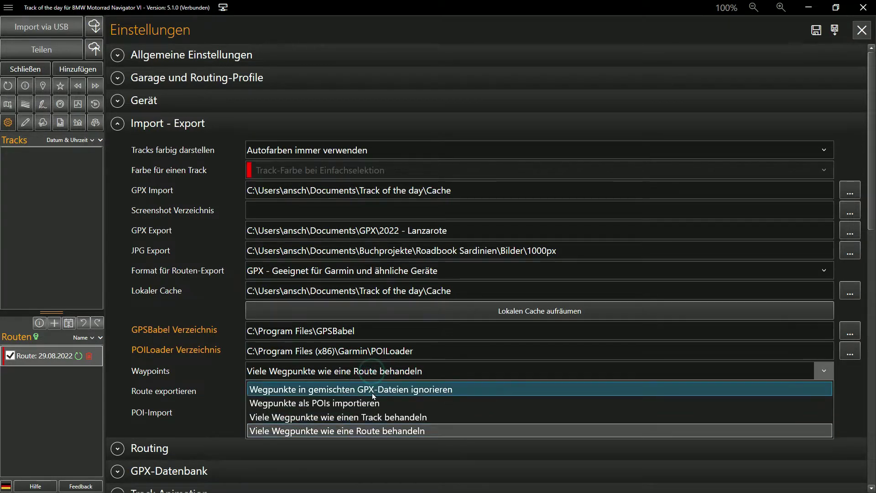
click(372, 393)
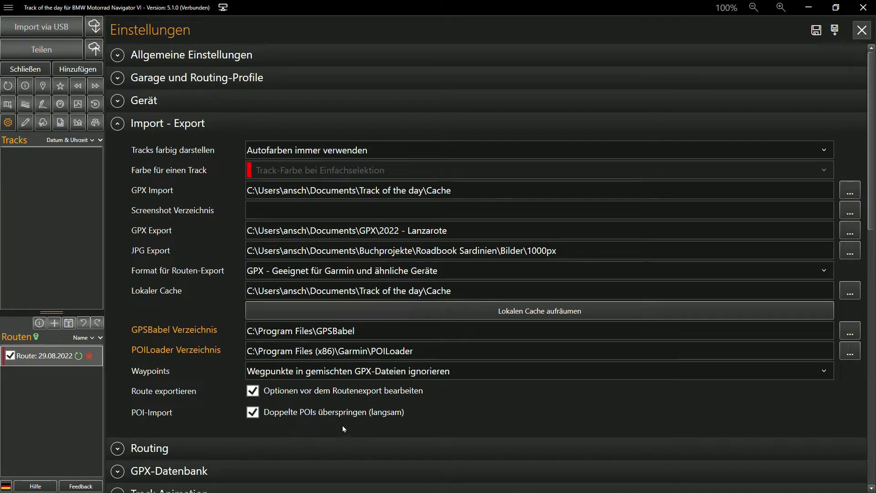
- Switch "Doppelte POIs überspringen (langsam)" off and back on for the POI import, and close the settings
click(336, 412)
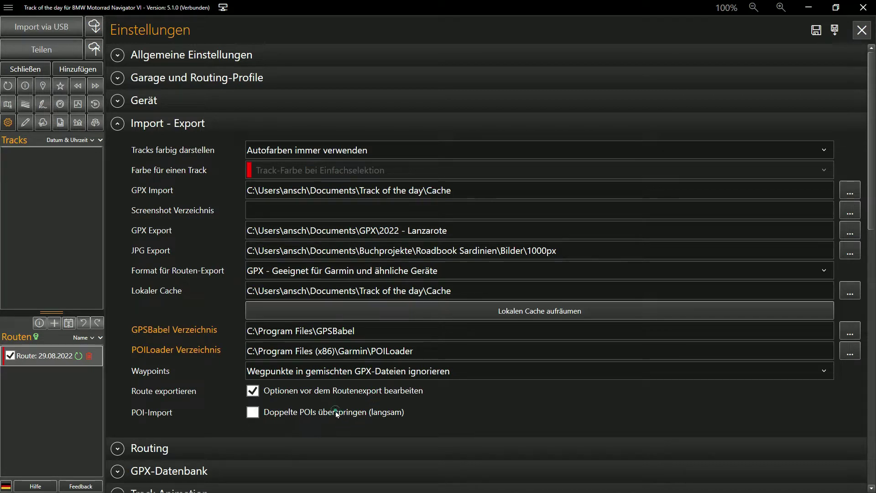
click(269, 412)
click(269, 412)
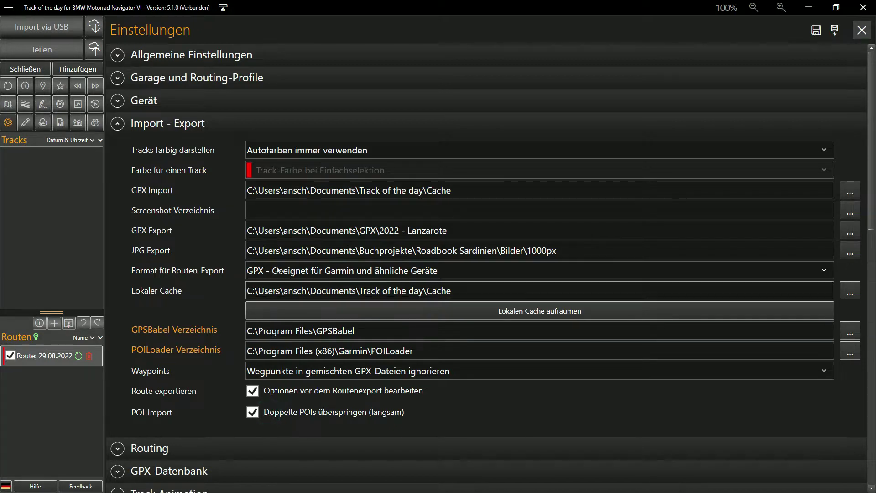
click(303, 123)
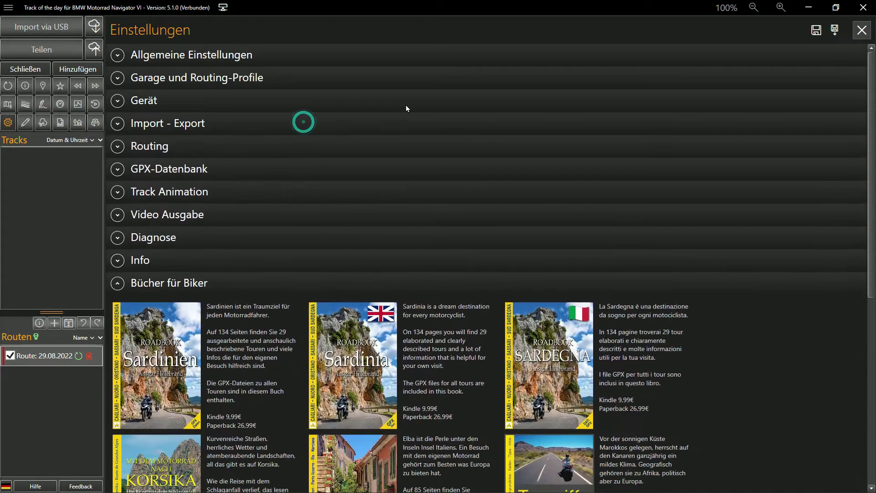
click(860, 30)
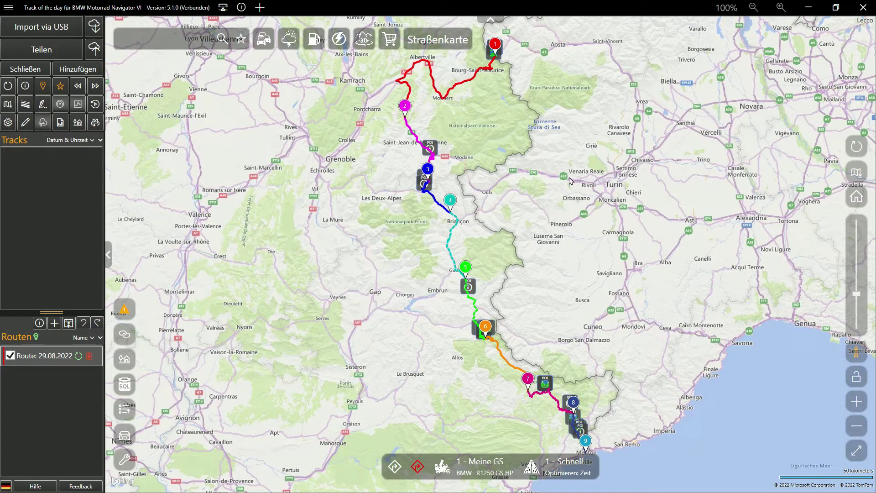
- View the route full screen in the 3D-Terrain-Viewer from the northern end, with light effects and labels switched off
click(365, 42)
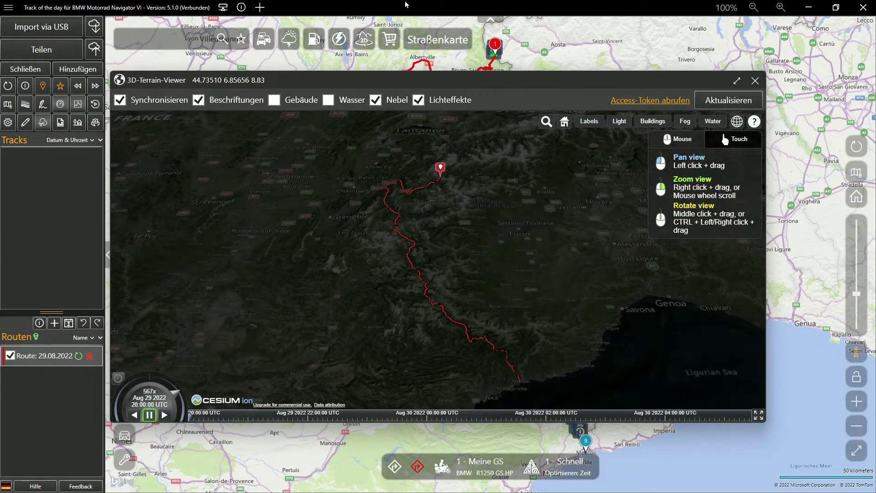
click(619, 121)
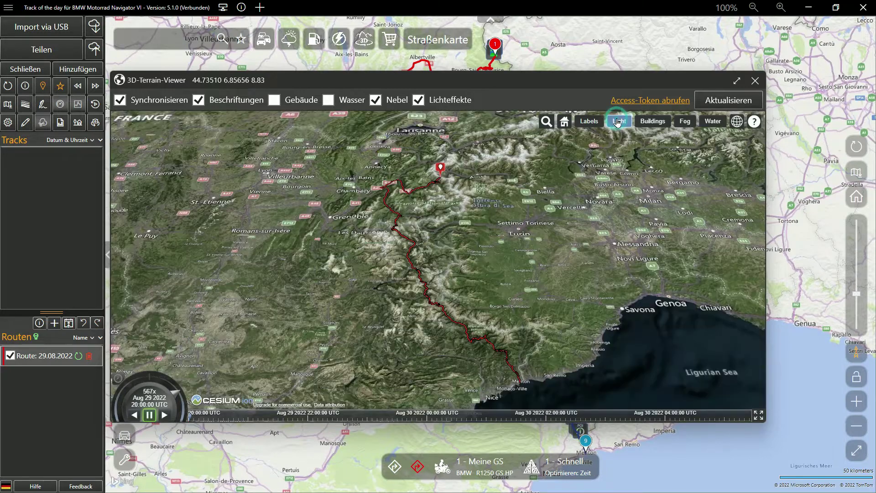
click(758, 415)
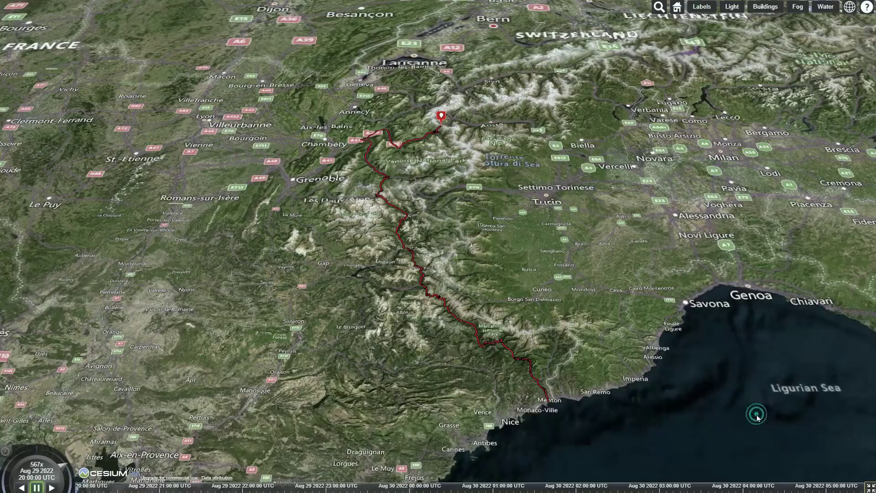
click(825, 15)
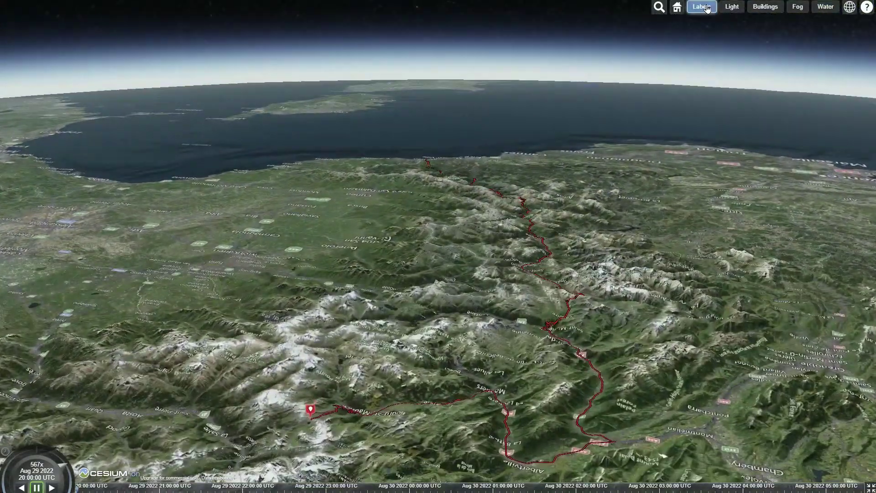
click(705, 8)
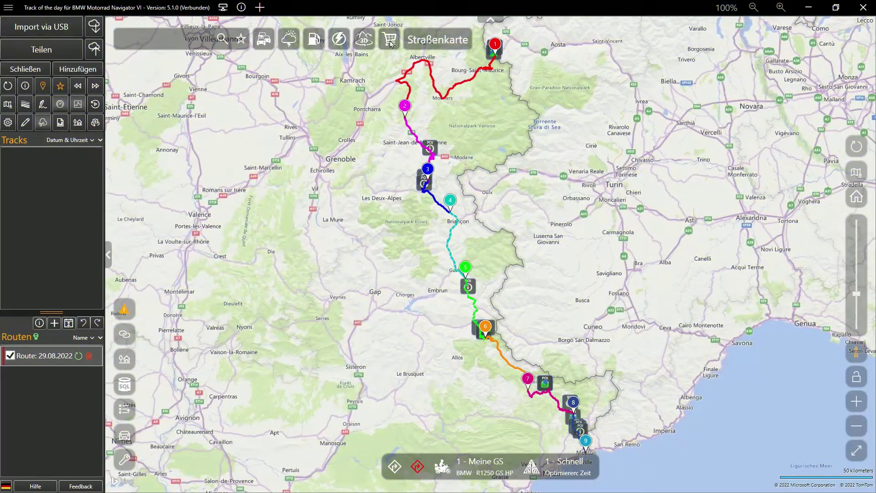
- Open the Track of the day online shop, look through its products up to page 2 and maximise the shop window
click(389, 41)
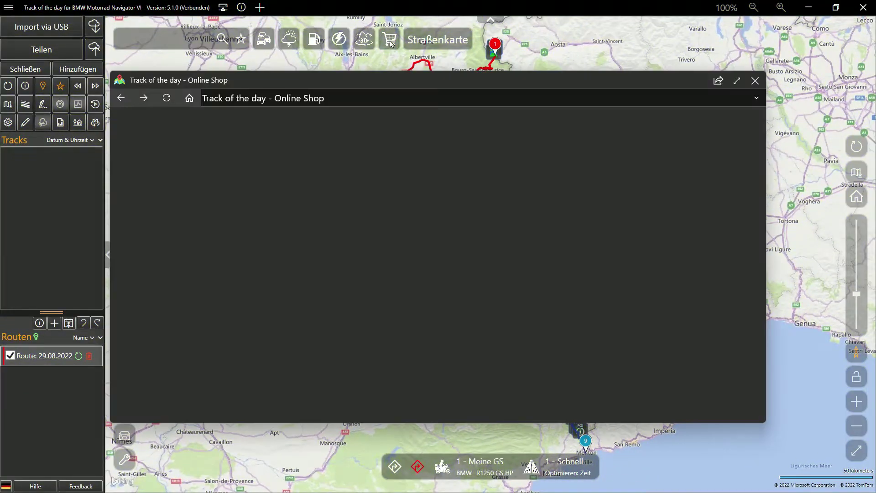
scroll(560, 242, down, 10)
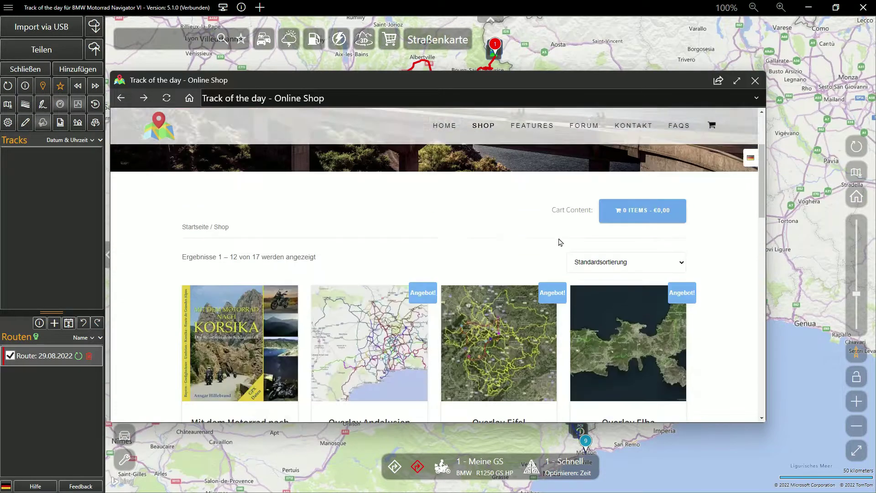
scroll(561, 242, down, 10)
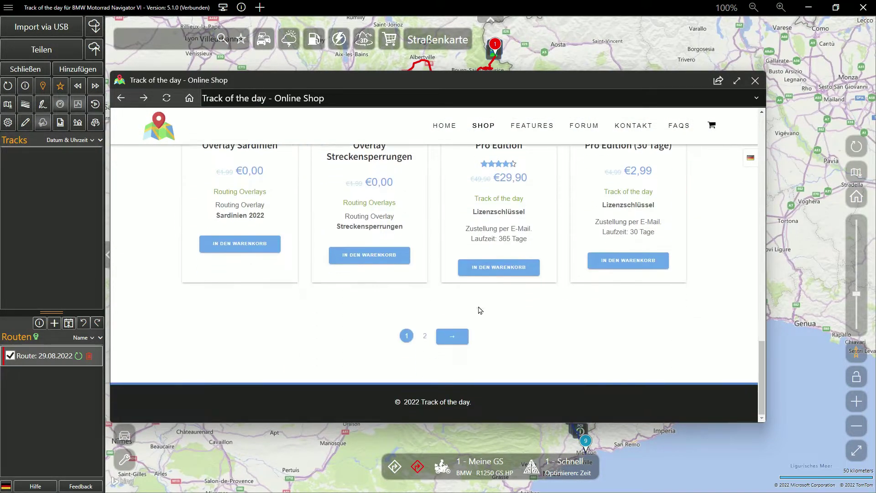
click(462, 338)
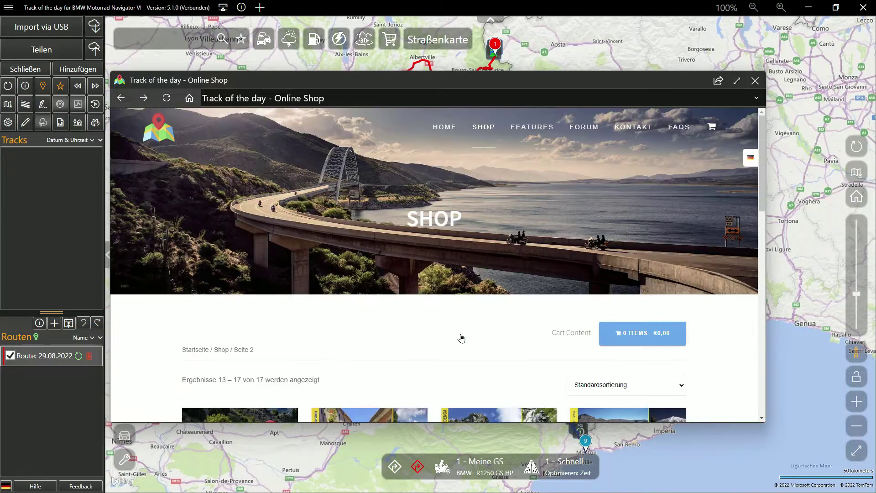
scroll(463, 338, down, 5)
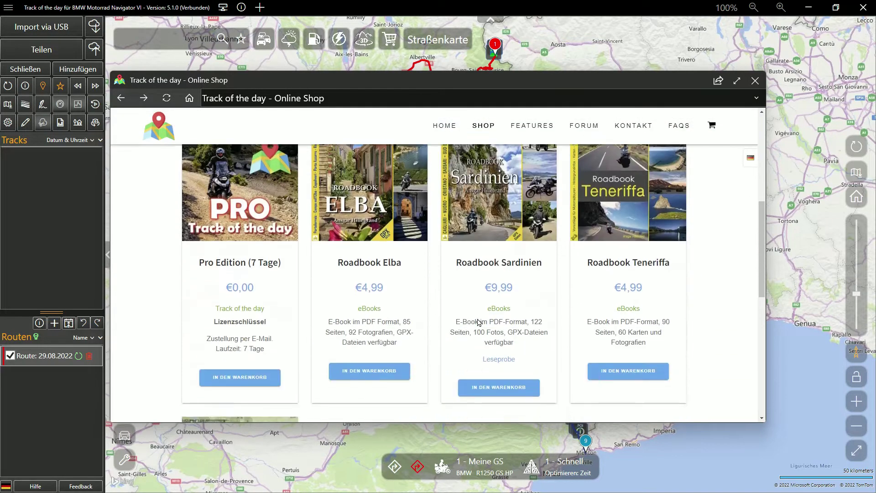
click(736, 80)
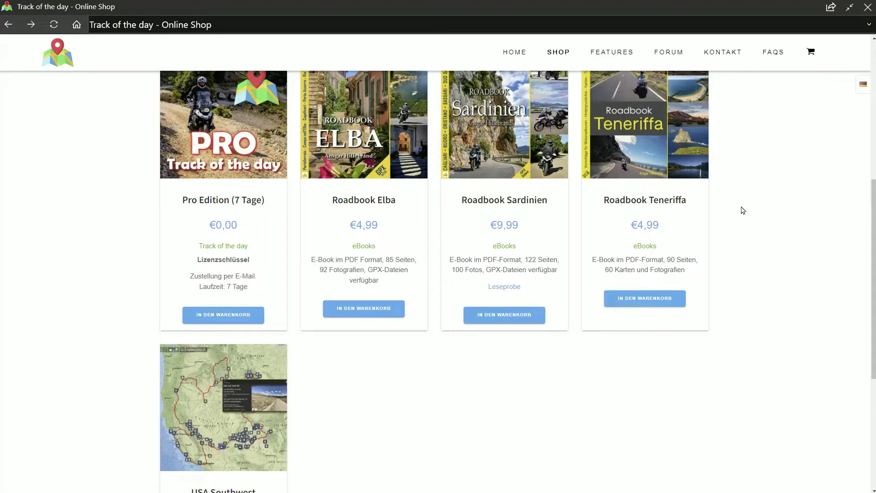
- Open the USA Southwest Adventure Pack and examine its enlarged product picture around the Nip and Tuck Rd POI
scroll(742, 210, down, 2)
scroll(742, 210, down, 1)
click(250, 320)
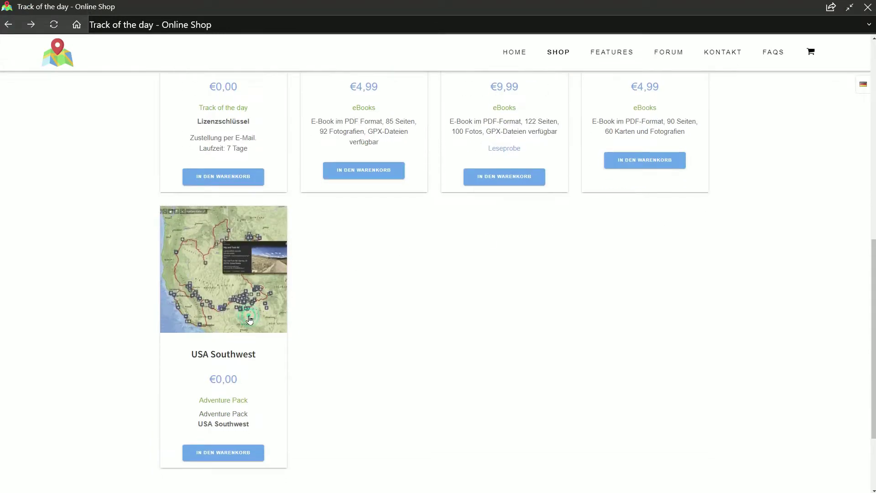
scroll(638, 353, down, 3)
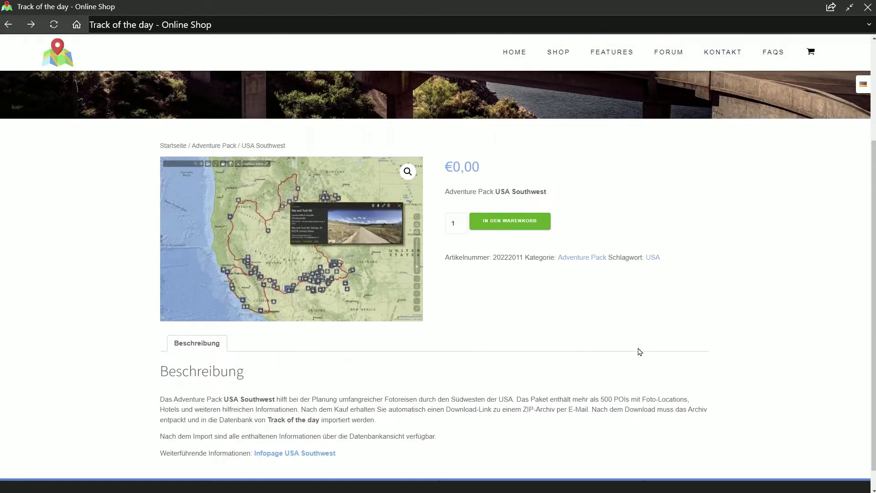
click(407, 172)
click(486, 309)
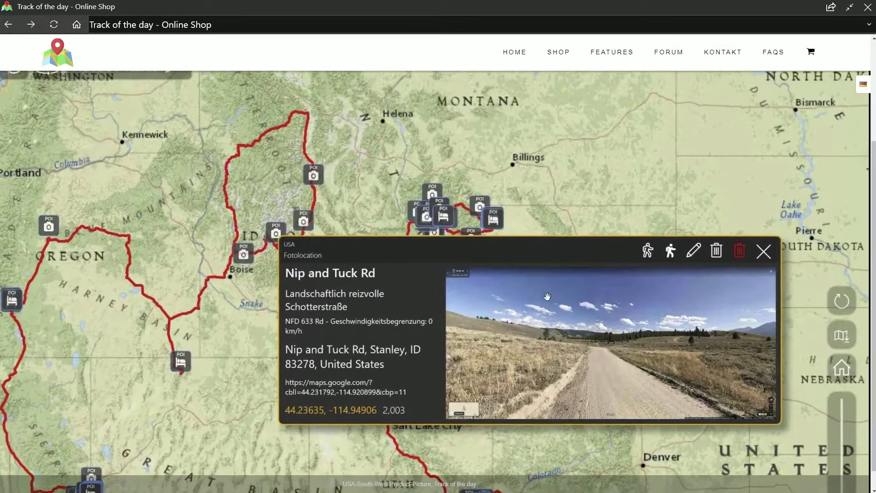
drag(571, 272, 622, 204)
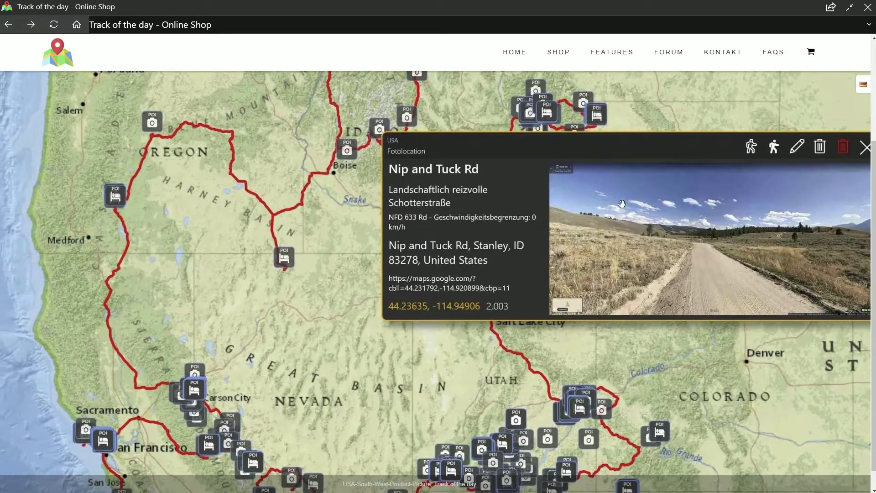
- Show the "Bücher für Biker" page and look through the 2022 courses in "Bär Enduro - Kurs Kalender"
click(434, 26)
click(427, 55)
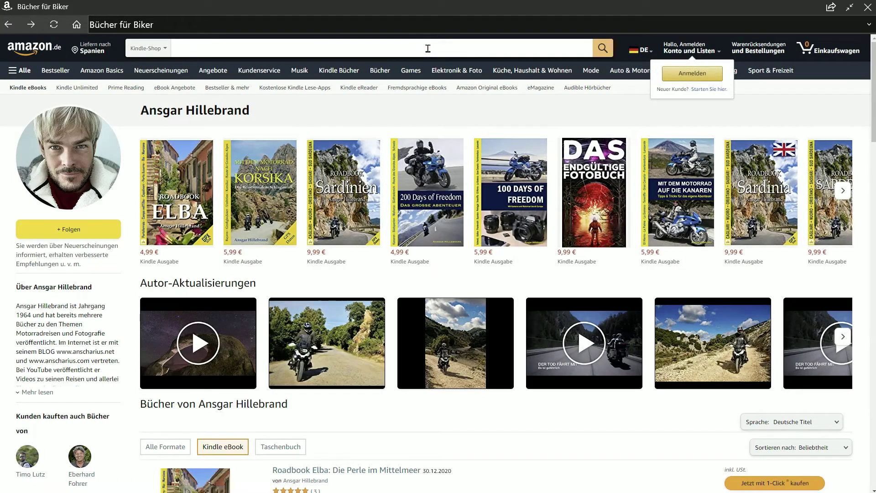
click(330, 21)
click(318, 70)
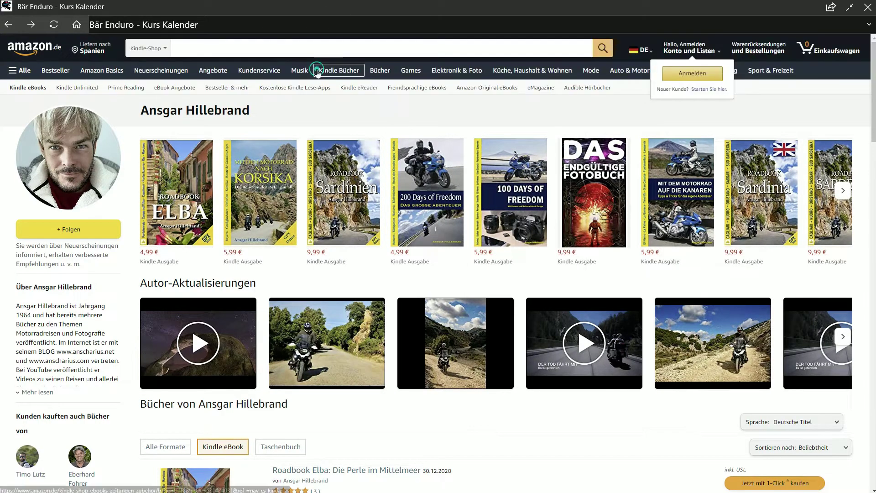
scroll(796, 230, down, 12)
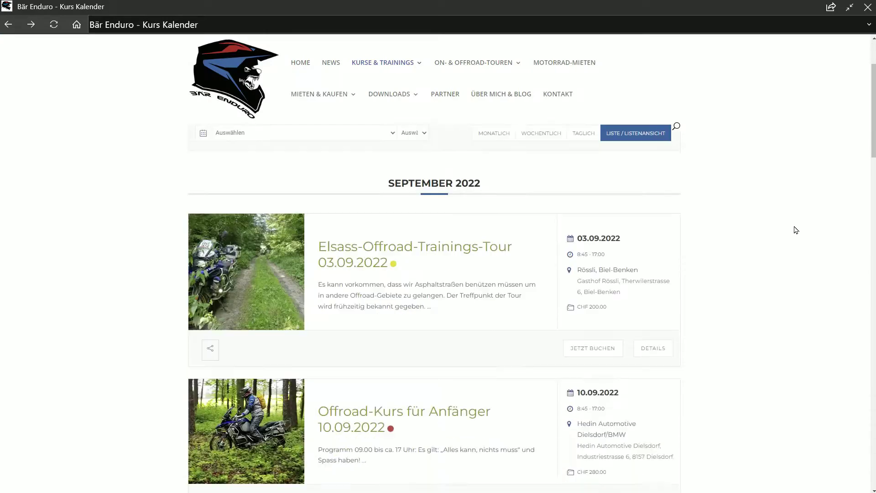
scroll(797, 230, down, 7)
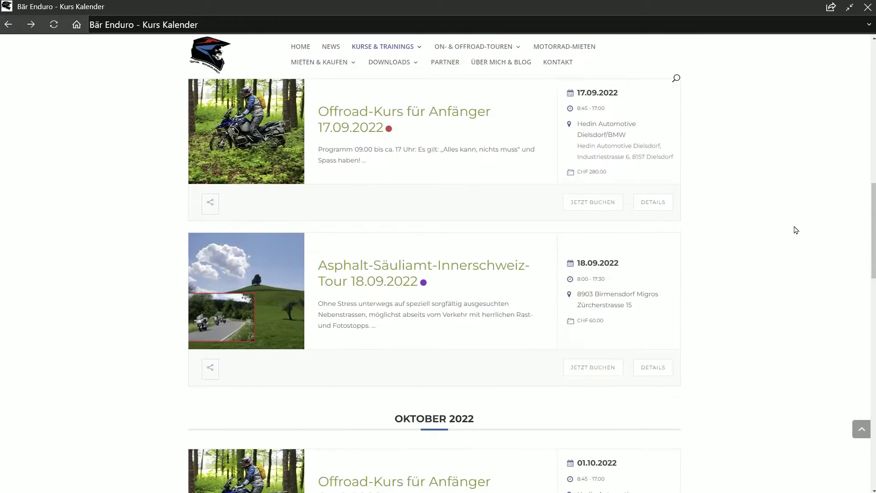
scroll(796, 230, down, 8)
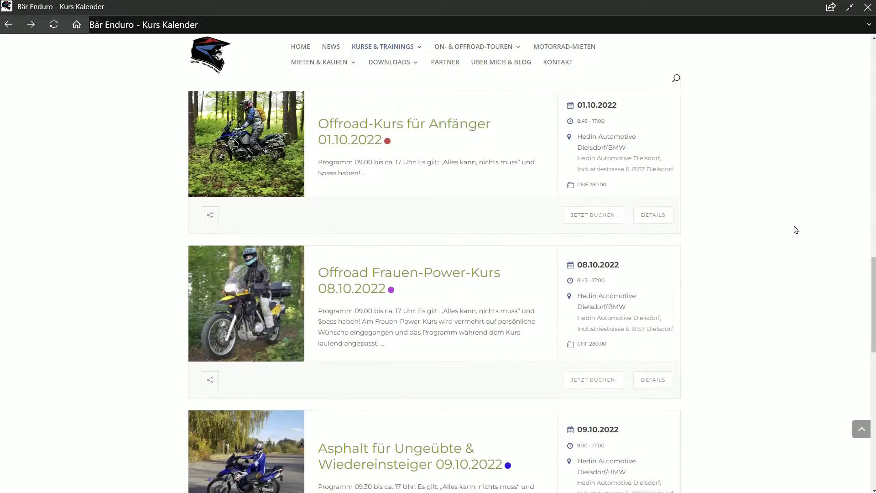
scroll(797, 230, down, 5)
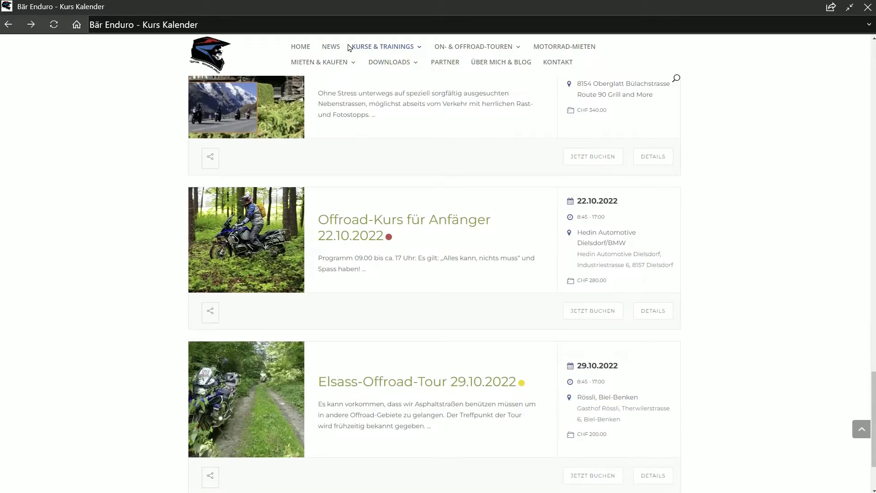
- Switch to "Riders's Projekt - Motorradreisen - Transporte - Trainings" and look through its home page
click(348, 24)
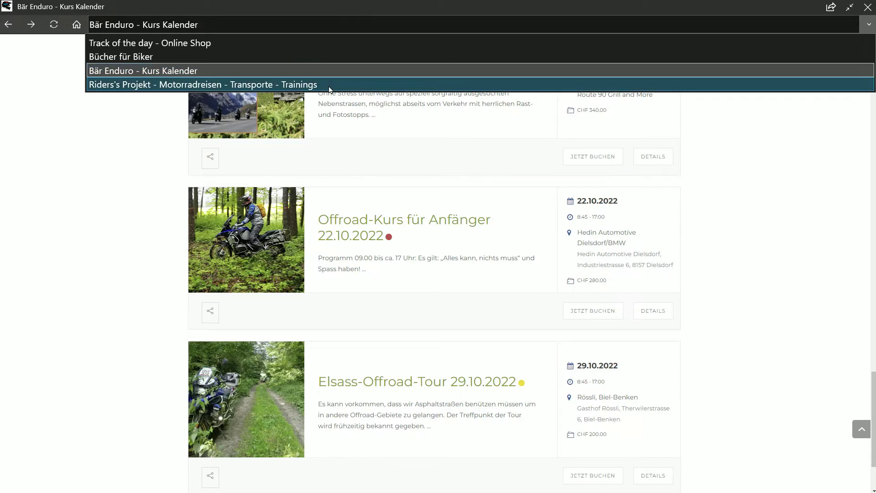
click(330, 86)
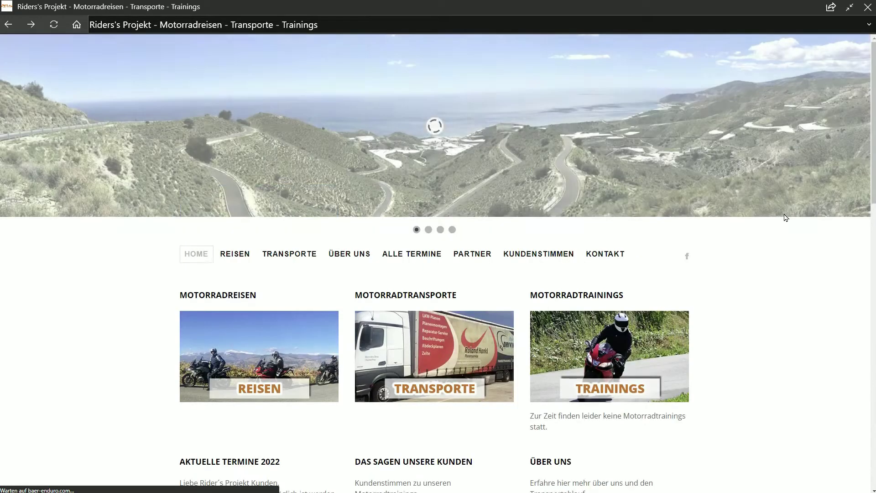
scroll(872, 154, down, 1)
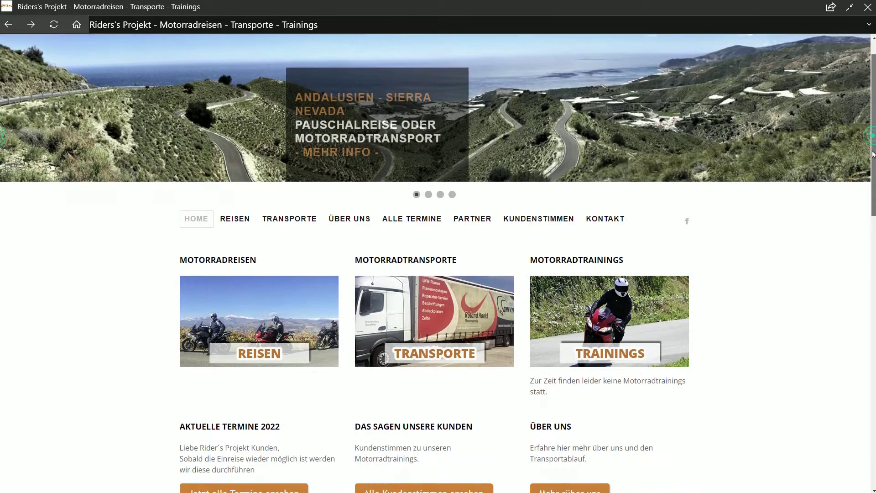
drag(872, 153, 871, 228)
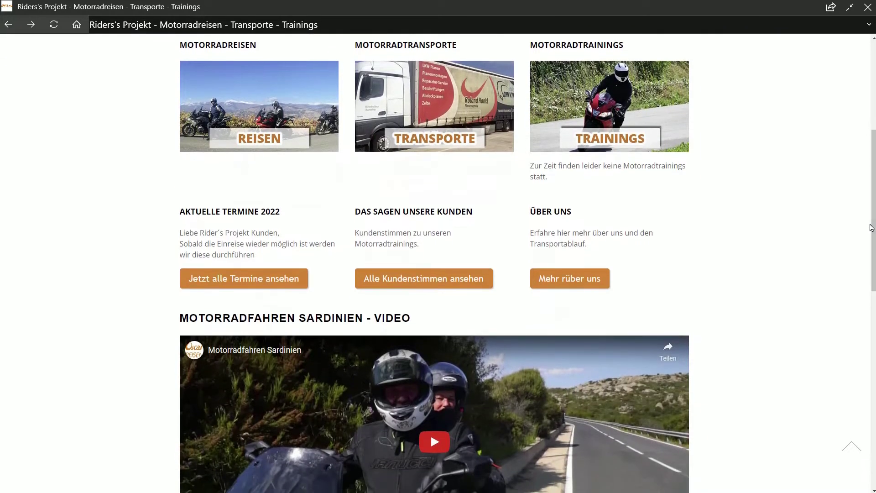
- Open the Sardinien - Korsika offer among the motorcycle transports and read through its details
click(471, 94)
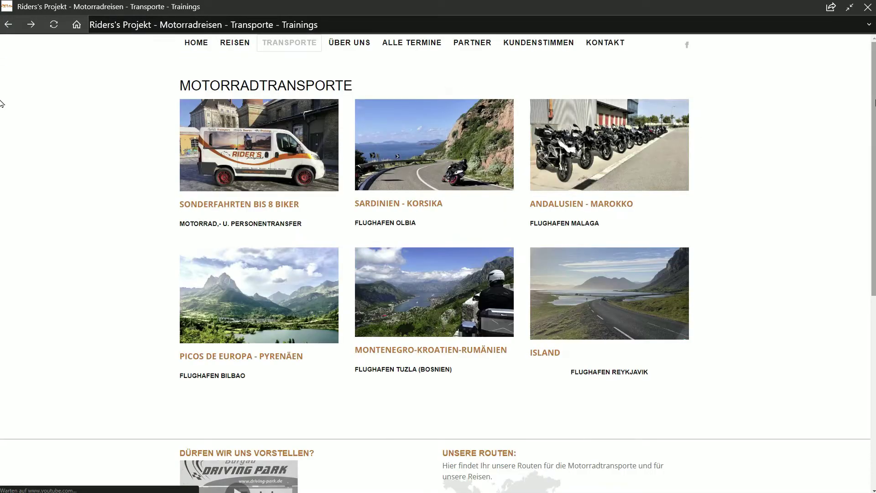
click(447, 120)
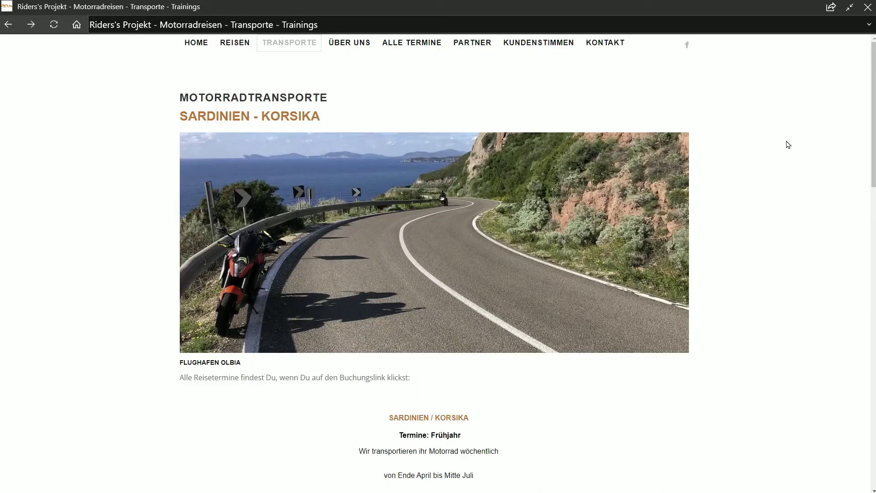
drag(870, 101, 860, 381)
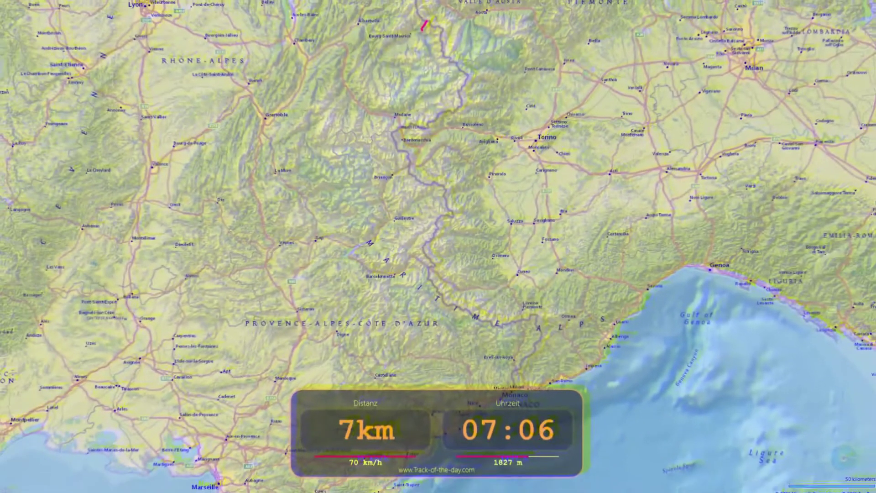